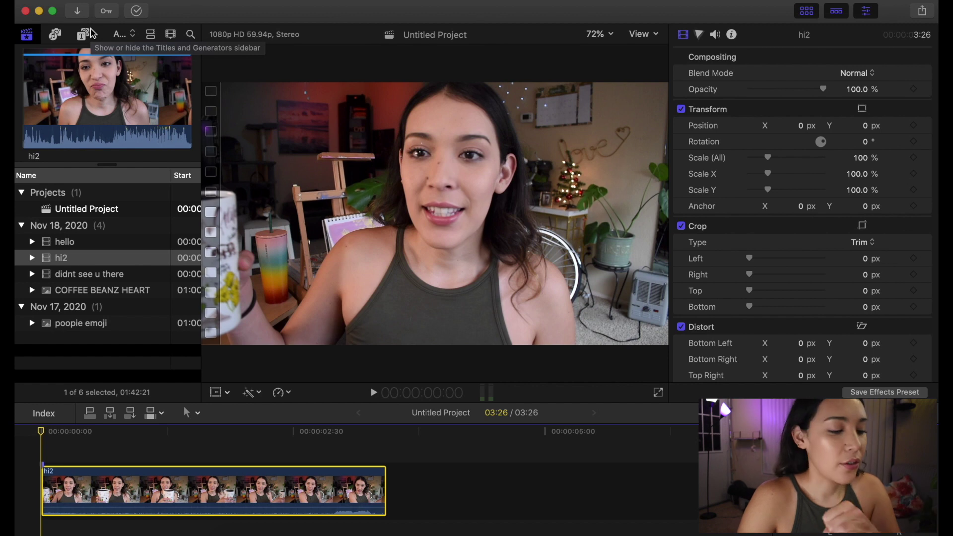
Step: Show the Titles and Generators browser listing the Pixel Film Studios tracker titles
{"action": "left_click", "coordinate": [81, 37]}
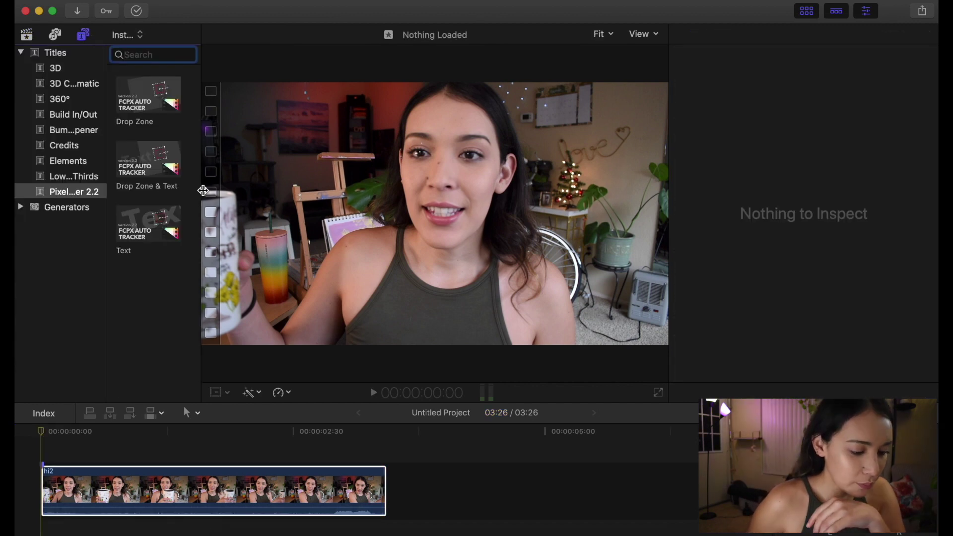
Step: Widen the browser panes and compare the Drop Zone, Drop Zone & Text and Text titles
{"action": "left_click_drag", "start_coordinate": [202, 193], "coordinate": [433, 201]}
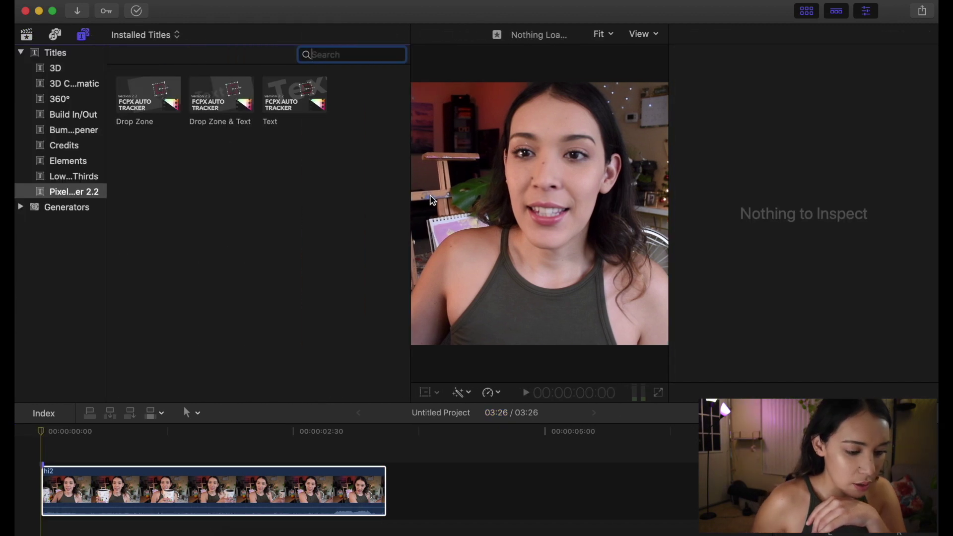
{"action": "left_click_drag", "start_coordinate": [108, 190], "coordinate": [214, 194]}
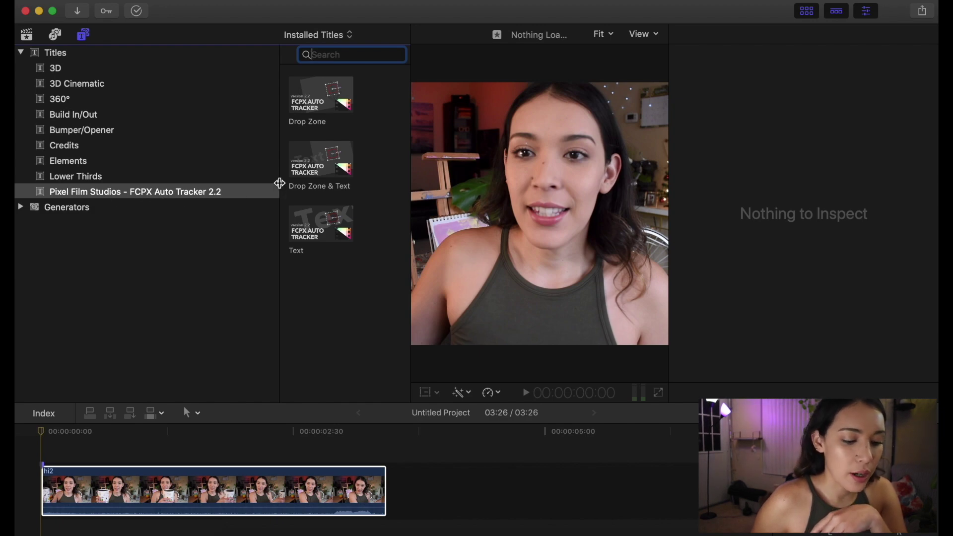
{"action": "left_click", "coordinate": [327, 112]}
{"action": "left_click", "coordinate": [326, 159]}
{"action": "left_click", "coordinate": [328, 219]}
{"action": "left_click_drag", "start_coordinate": [279, 118], "coordinate": [90, 130]}
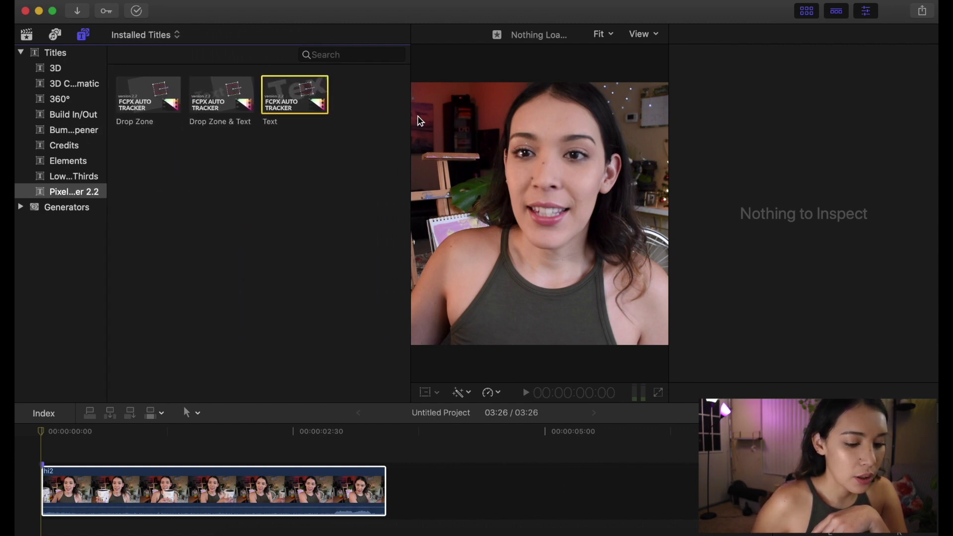
Step: Preview the tracker titles and place Drop Zone & Text above the hi2 clip
{"action": "left_click", "coordinate": [142, 111]}
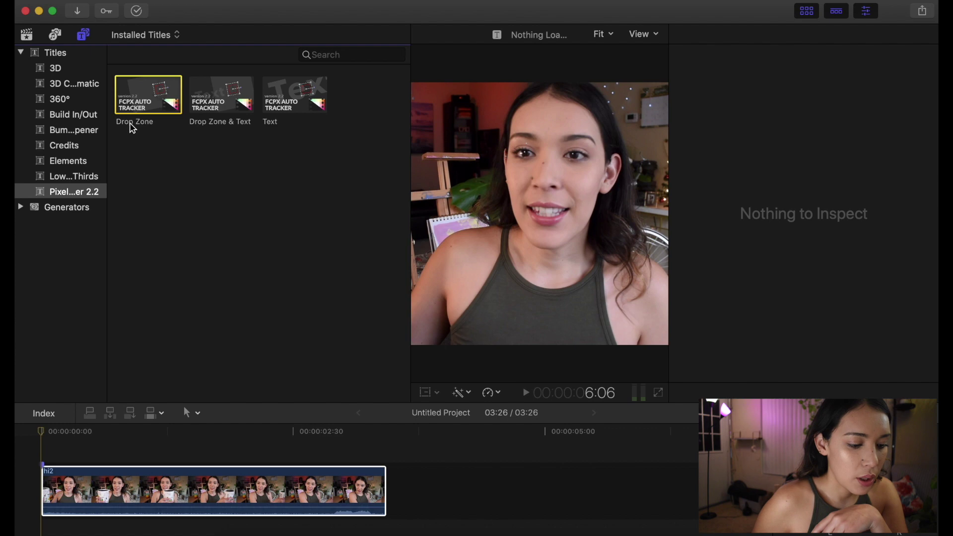
{"action": "left_click", "coordinate": [200, 129]}
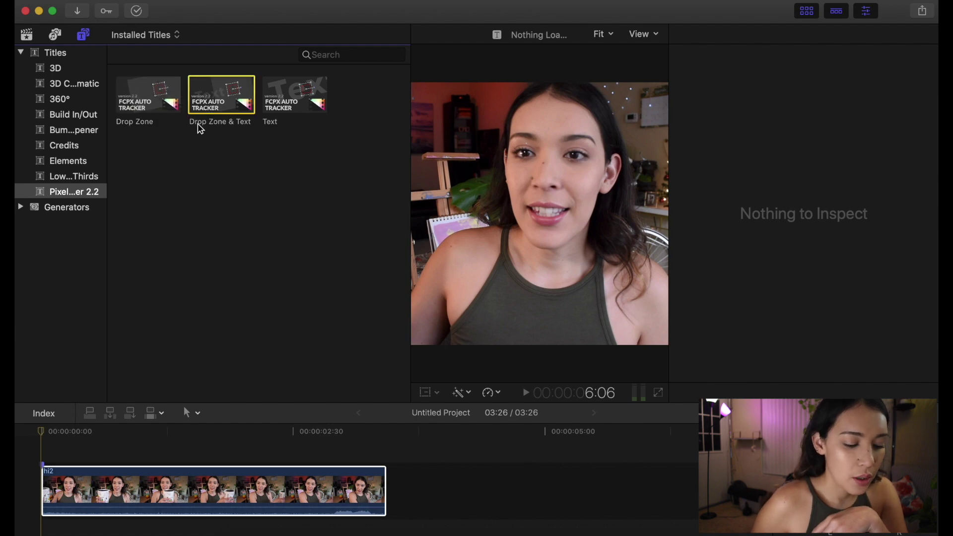
{"action": "left_click", "coordinate": [273, 125]}
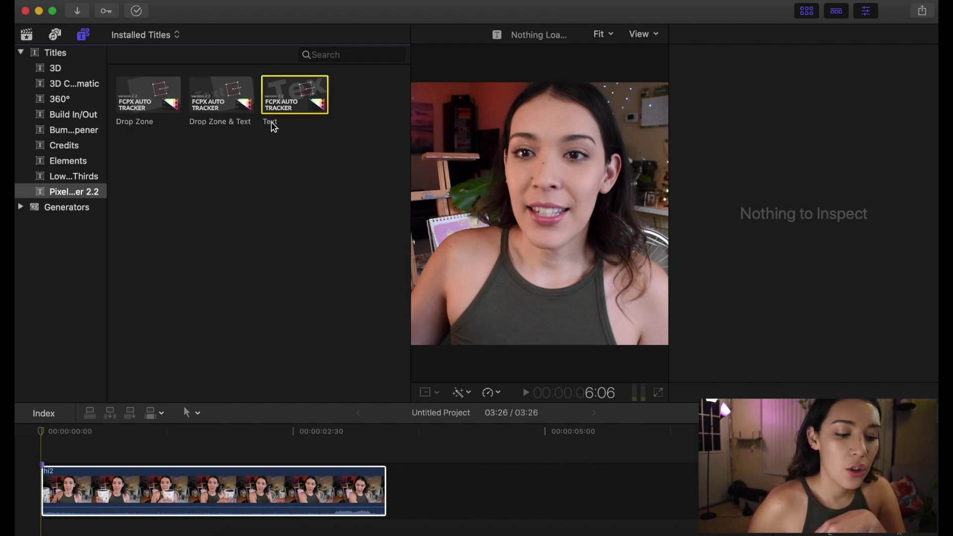
{"action": "left_click", "coordinate": [223, 98]}
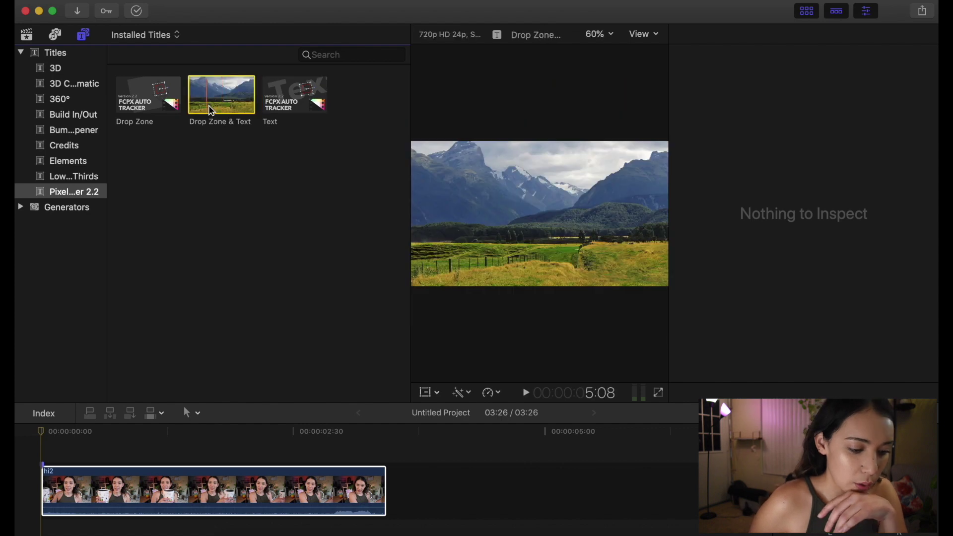
{"action": "left_click_drag", "start_coordinate": [212, 81], "coordinate": [39, 447]}
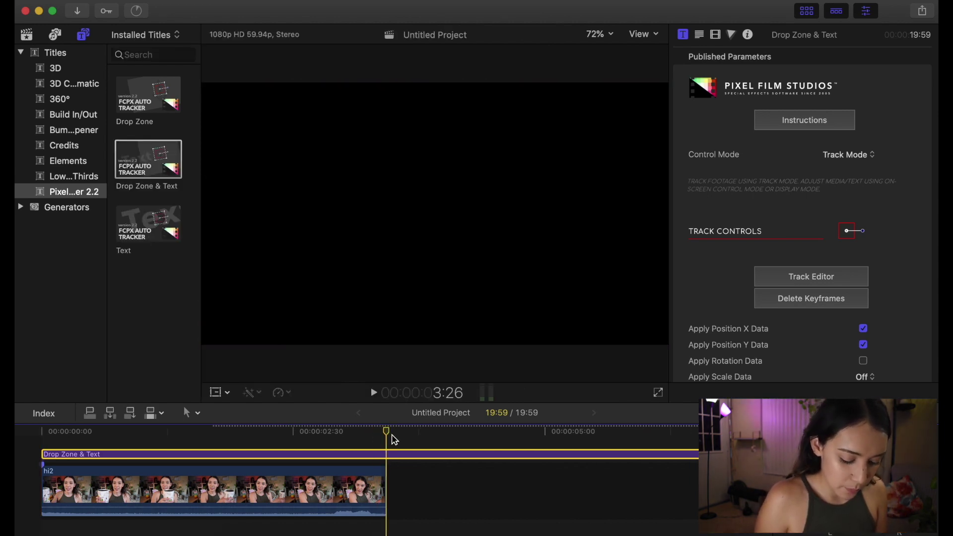
Step: Trim the Drop Zone & Text title so it ends where hi2 ends
{"action": "key", "text": "cmd+b"}
{"action": "left_click", "coordinate": [415, 456]}
{"action": "key", "text": "Delete"}
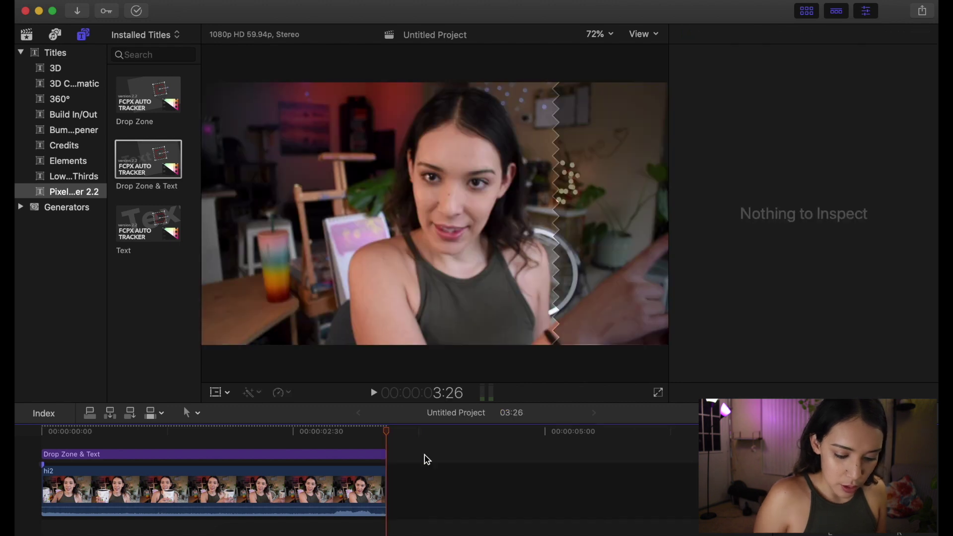
Step: Launch the Auto Tracker 2 editor window for the selected title
{"action": "left_click", "coordinate": [86, 452]}
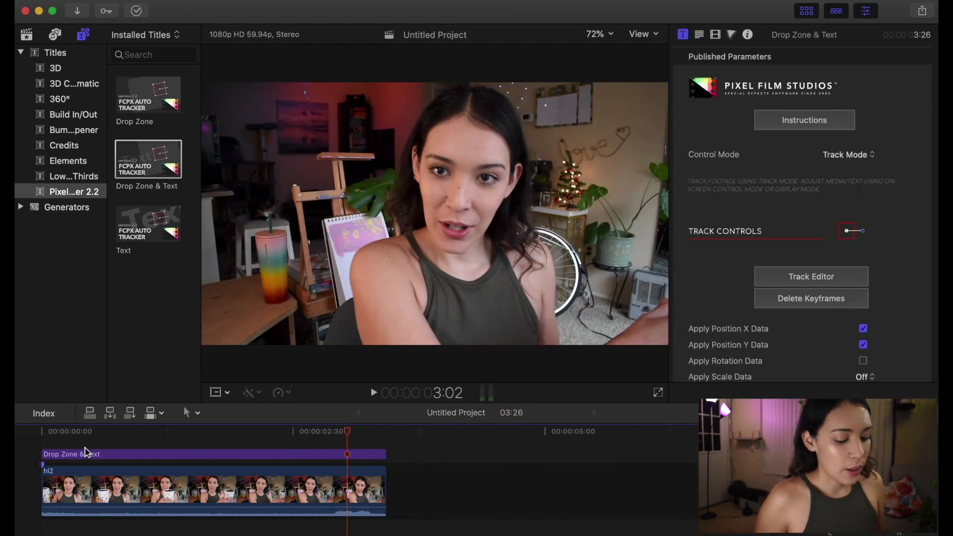
{"action": "left_click", "coordinate": [59, 456]}
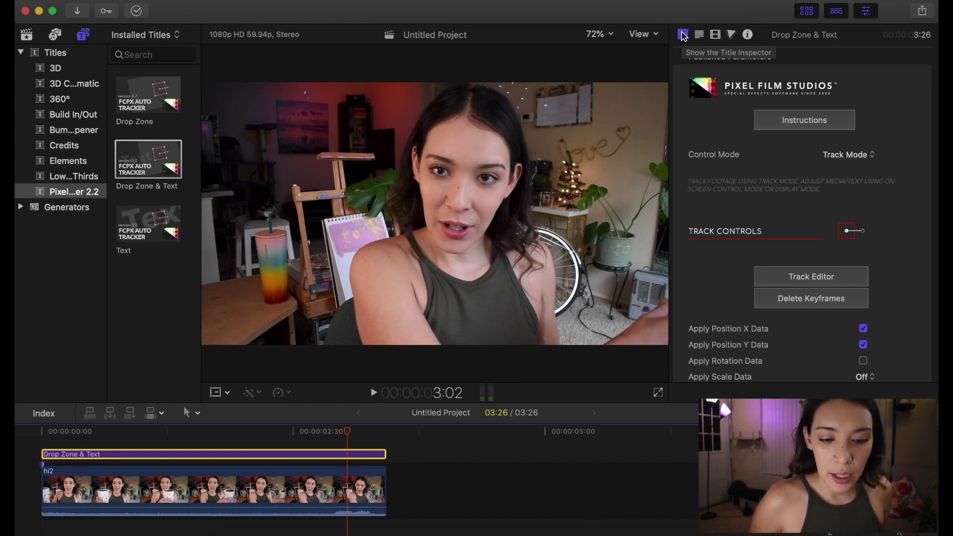
{"action": "left_click", "coordinate": [812, 285]}
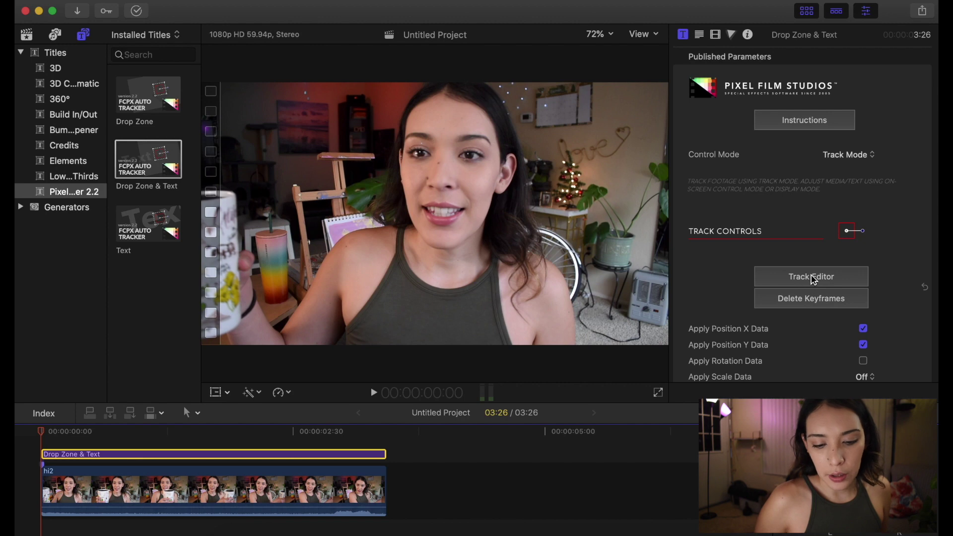
{"action": "left_click", "coordinate": [814, 281]}
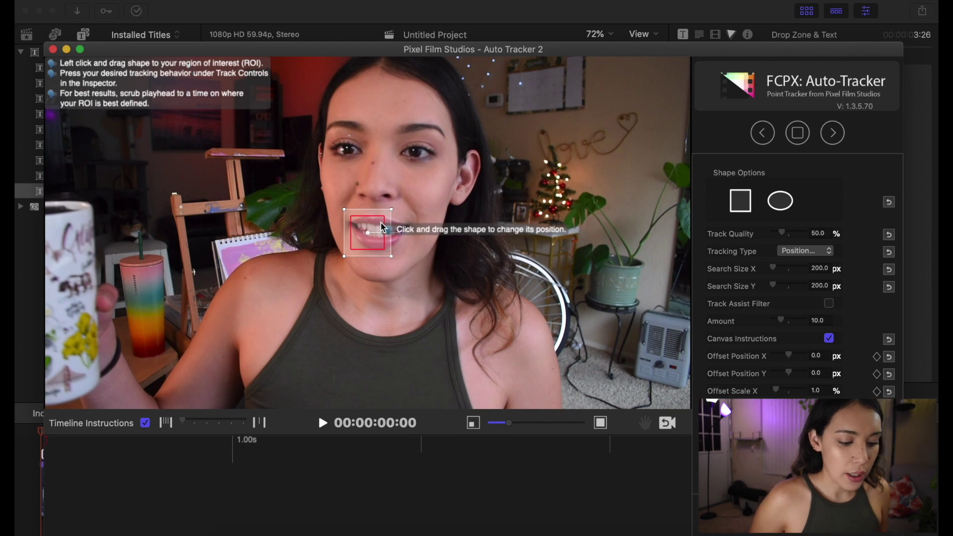
Step: Place the tracking box on the mug's pattern, turn off Canvas Instructions, and start forward tracking
{"action": "left_click_drag", "start_coordinate": [383, 228], "coordinate": [94, 351]}
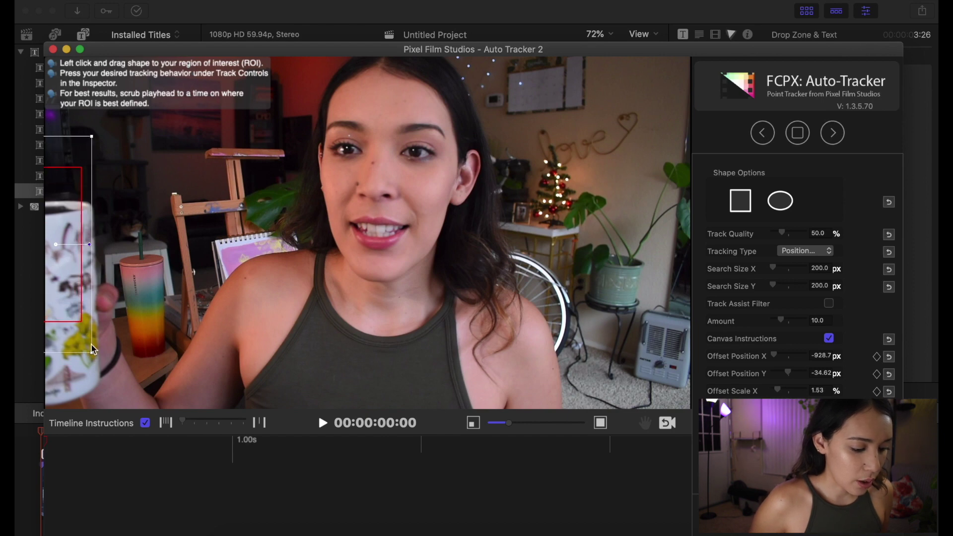
{"action": "left_click_drag", "start_coordinate": [76, 202], "coordinate": [78, 257]}
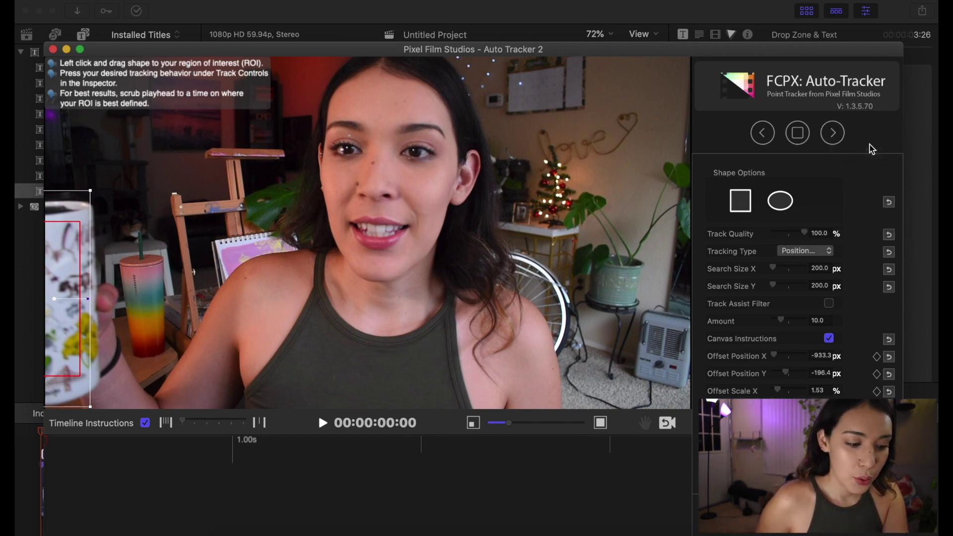
{"action": "left_click", "coordinate": [829, 338]}
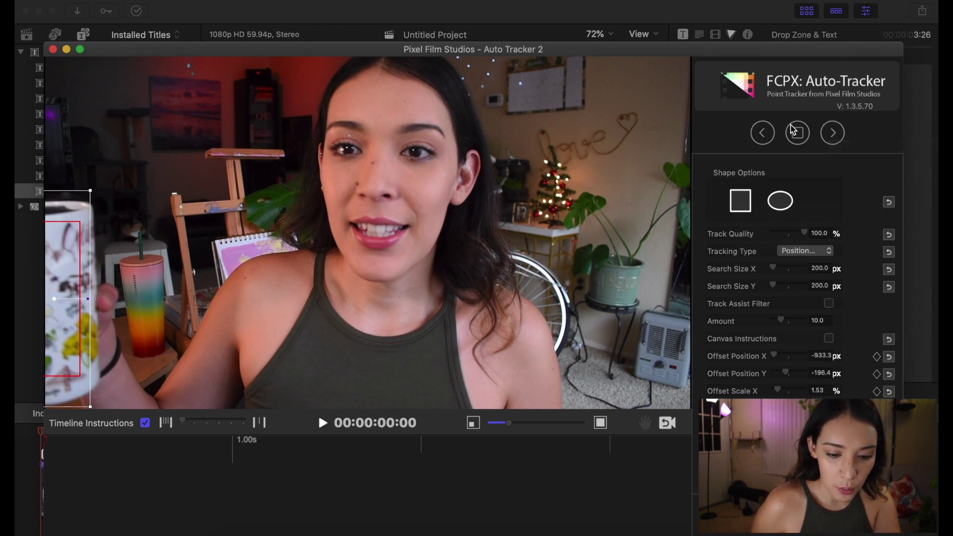
{"action": "left_click", "coordinate": [838, 135]}
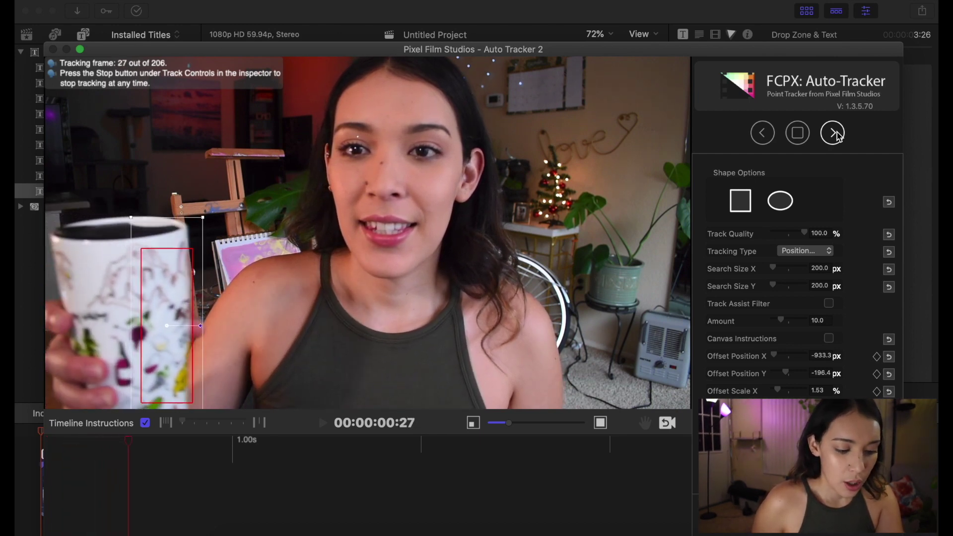
Step: Re-centre the drifting box on the mug with an Offset Position keyframe, resuming tracking twice
{"action": "left_click", "coordinate": [798, 133]}
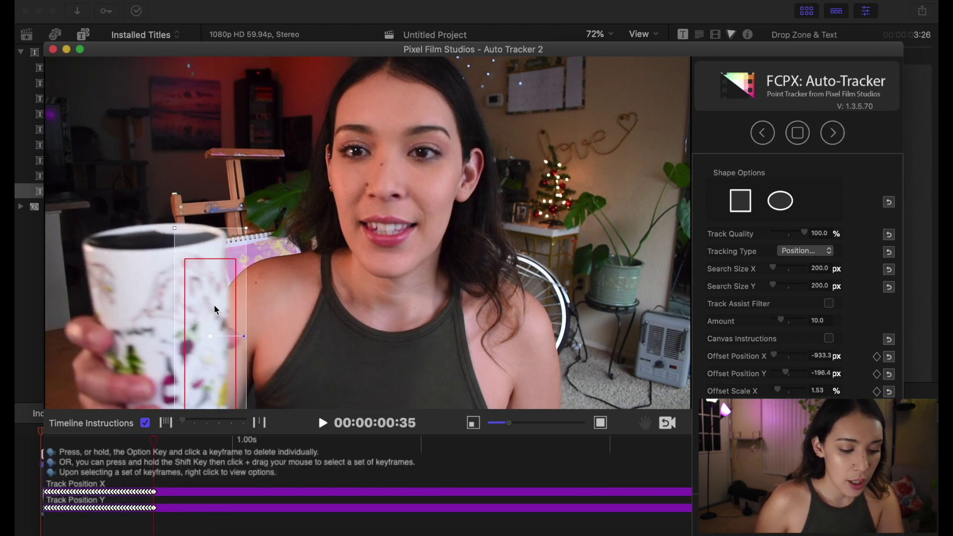
{"action": "left_click_drag", "start_coordinate": [224, 308], "coordinate": [198, 309]}
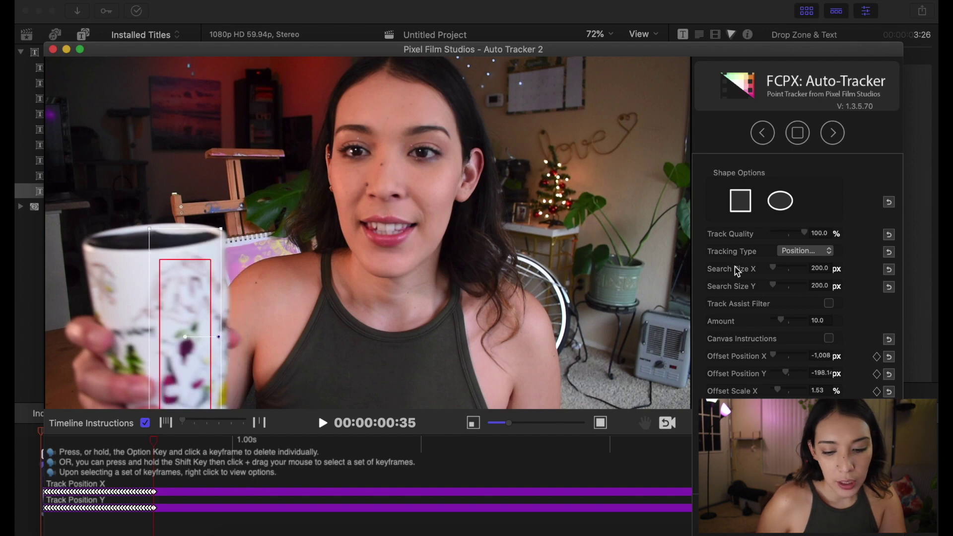
{"action": "left_click", "coordinate": [877, 356]}
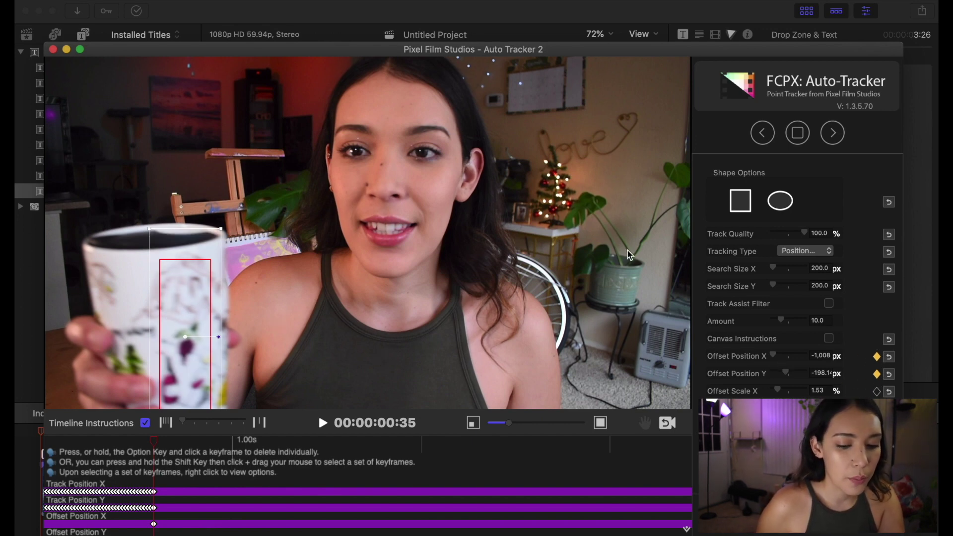
{"action": "left_click", "coordinate": [834, 134]}
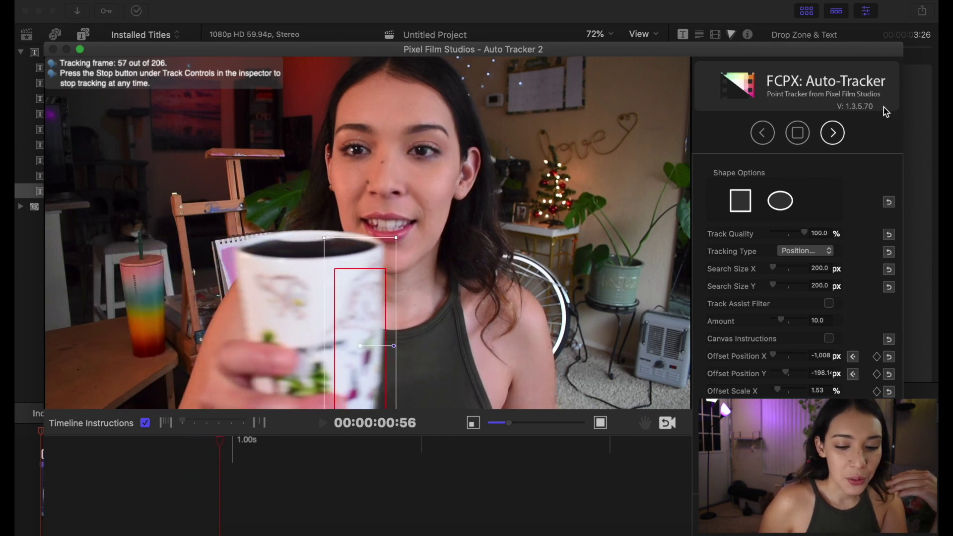
{"action": "left_click", "coordinate": [798, 133]}
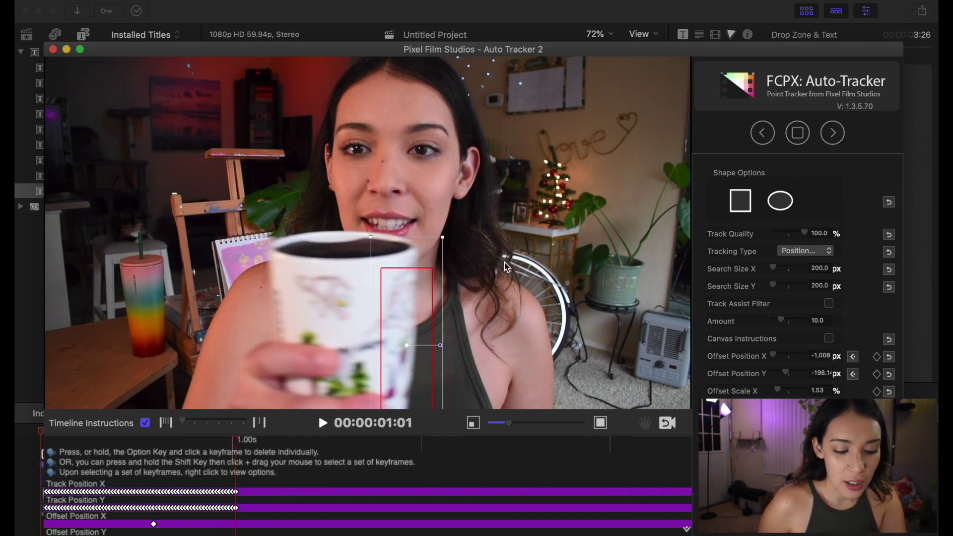
{"action": "left_click_drag", "start_coordinate": [417, 295], "coordinate": [386, 306]}
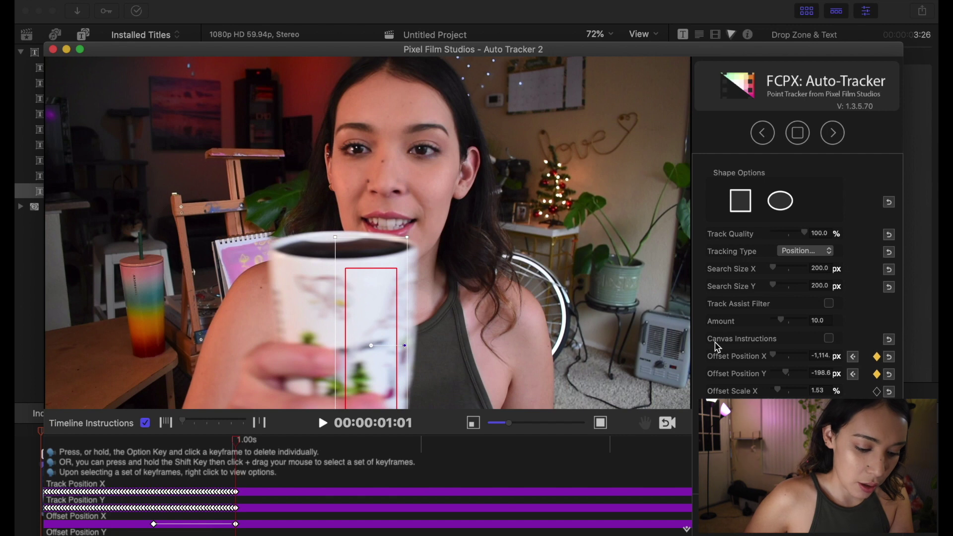
{"action": "left_click", "coordinate": [836, 135]}
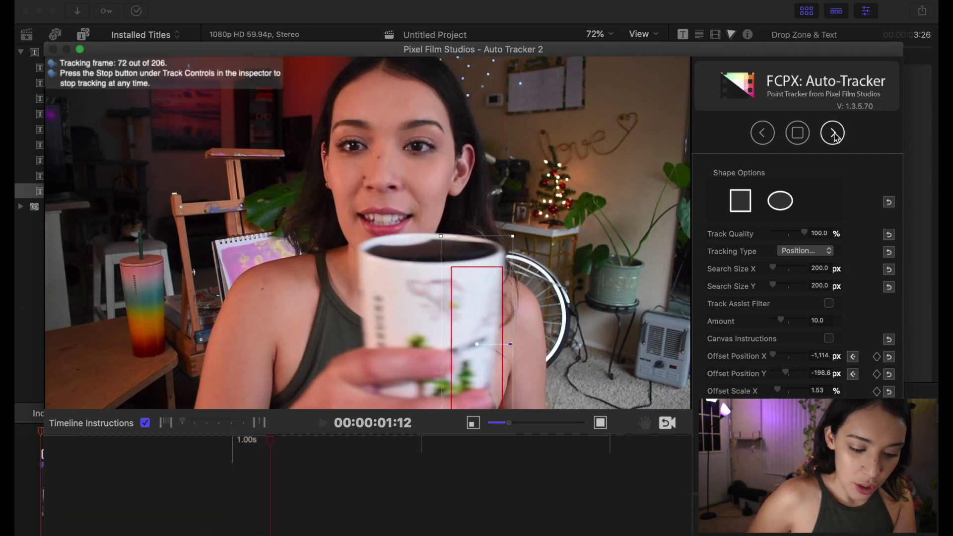
Step: Correct two more drifts of the box back onto the mug, tracking up to frame 136
{"action": "left_click", "coordinate": [797, 137]}
{"action": "left_click_drag", "start_coordinate": [561, 314], "coordinate": [528, 320]}
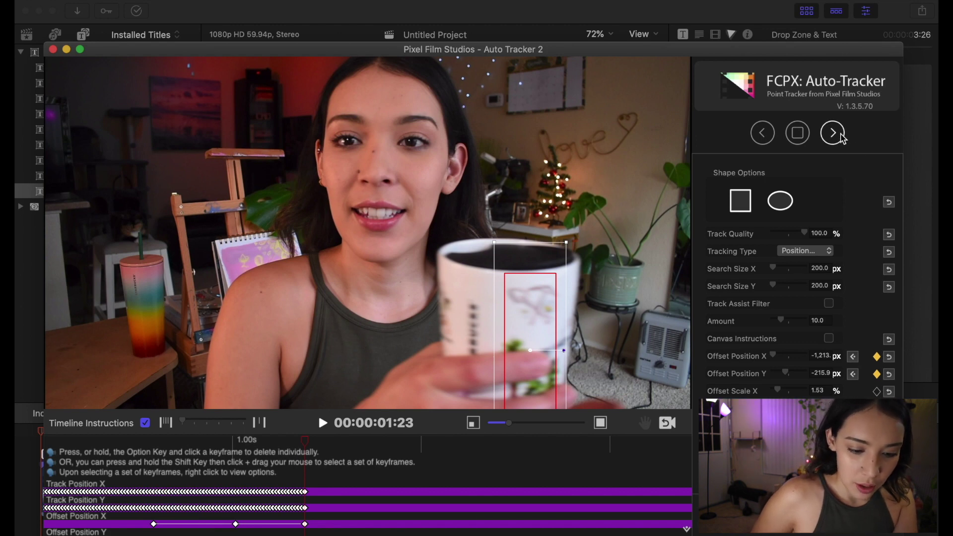
{"action": "left_click", "coordinate": [833, 134]}
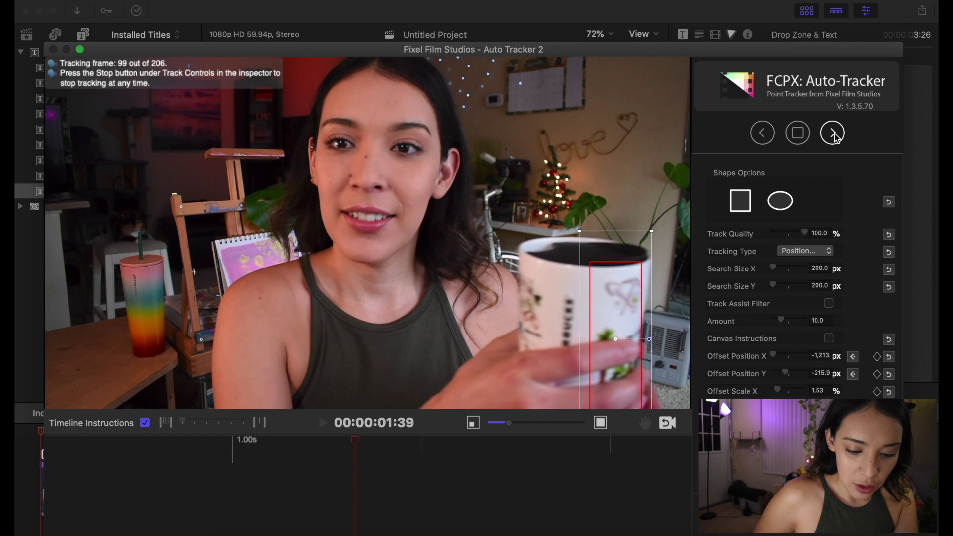
{"action": "left_click", "coordinate": [798, 132]}
{"action": "left_click_drag", "start_coordinate": [652, 303], "coordinate": [633, 329]}
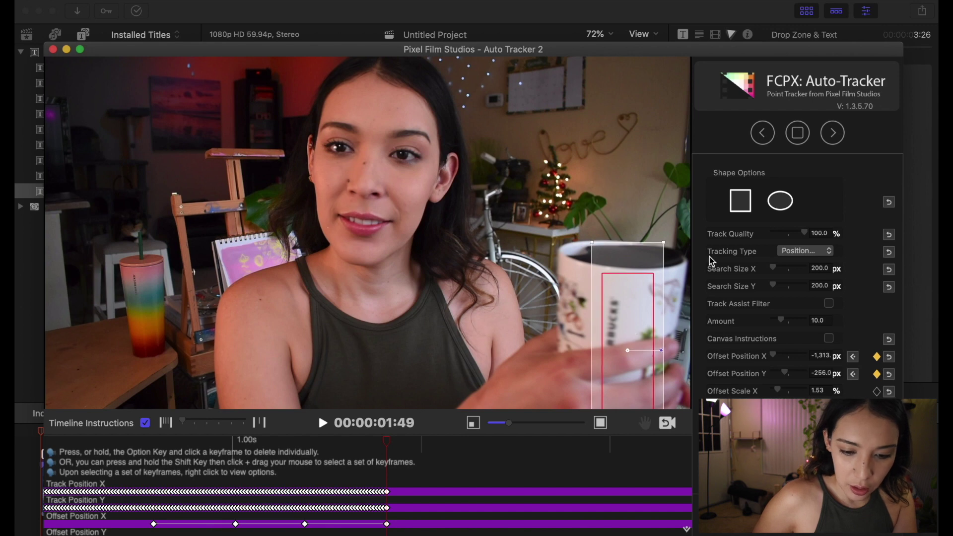
{"action": "left_click", "coordinate": [832, 133]}
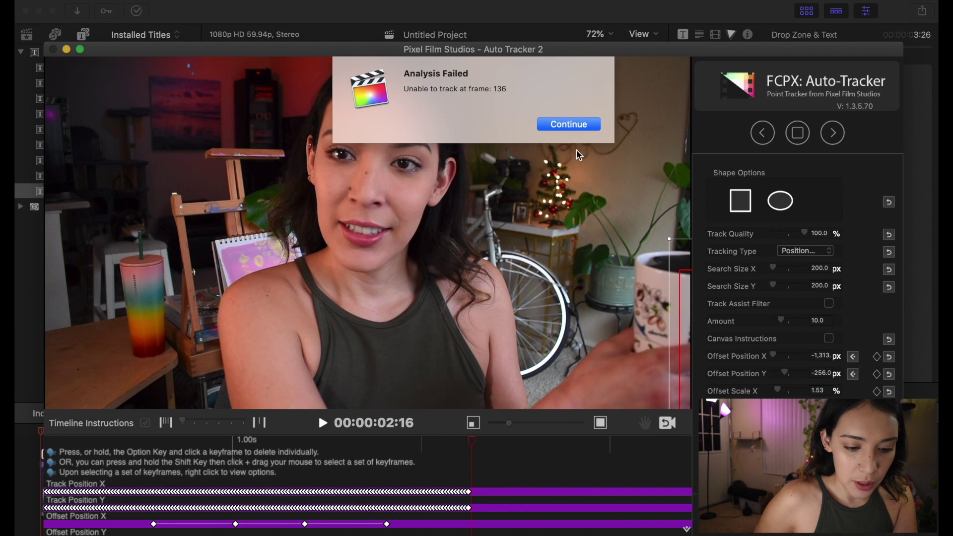
Step: Continue past the tracking failures, keyframe Offset Position, nudge the box, and track to the clip's end
{"action": "left_click", "coordinate": [584, 124]}
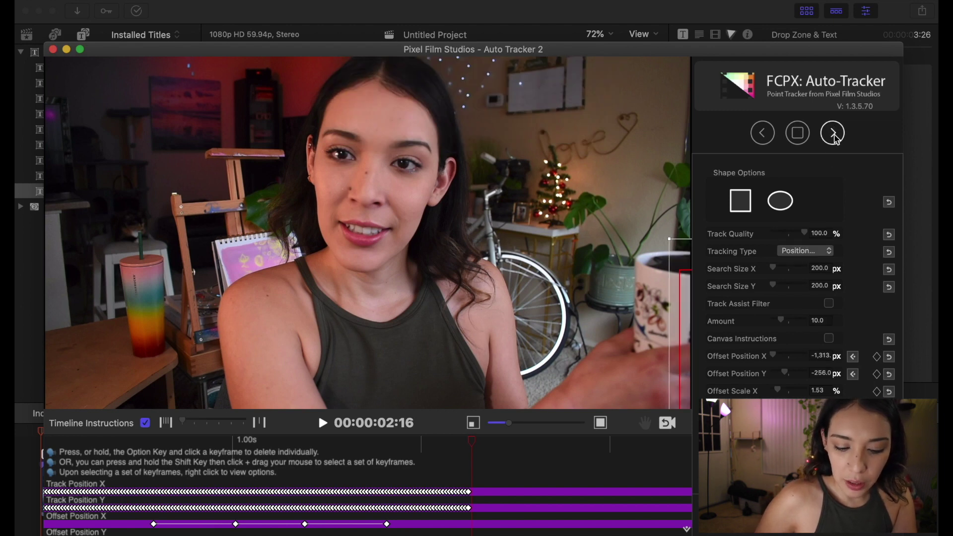
{"action": "left_click", "coordinate": [877, 357]}
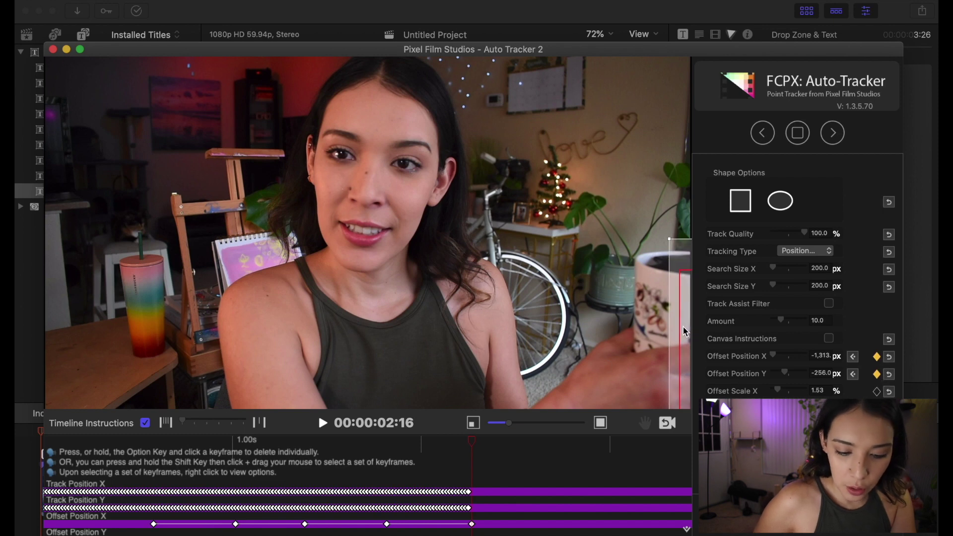
{"action": "left_click_drag", "start_coordinate": [682, 333], "coordinate": [659, 333]}
{"action": "left_click", "coordinate": [834, 133]}
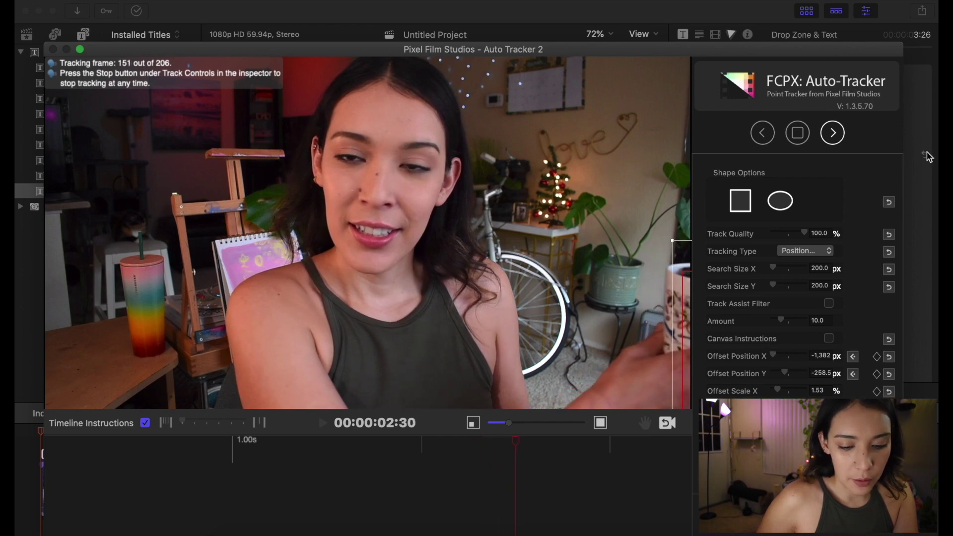
{"action": "left_click", "coordinate": [591, 126]}
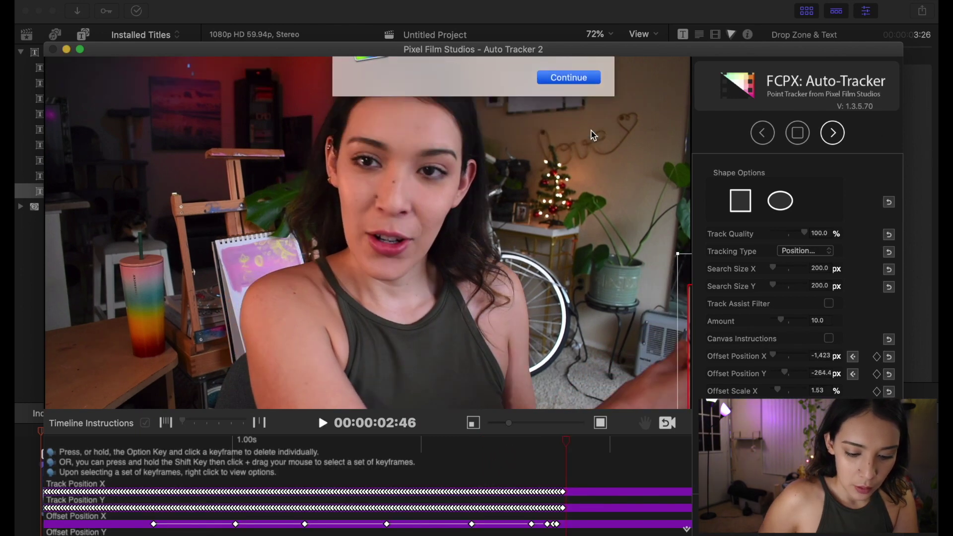
Step: Scrub back through the mug track to check it, then export the data to the title
{"action": "left_click_drag", "start_coordinate": [569, 448], "coordinate": [691, 459]}
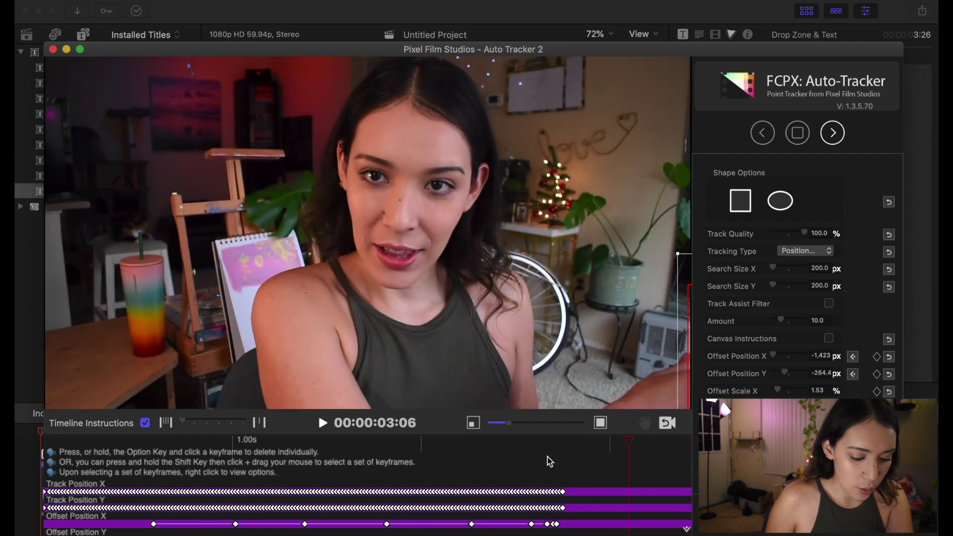
{"action": "left_click", "coordinate": [478, 464]}
{"action": "left_click", "coordinate": [424, 469]}
{"action": "left_click_drag", "start_coordinate": [209, 465], "coordinate": [675, 453]}
{"action": "left_click", "coordinate": [807, 519]}
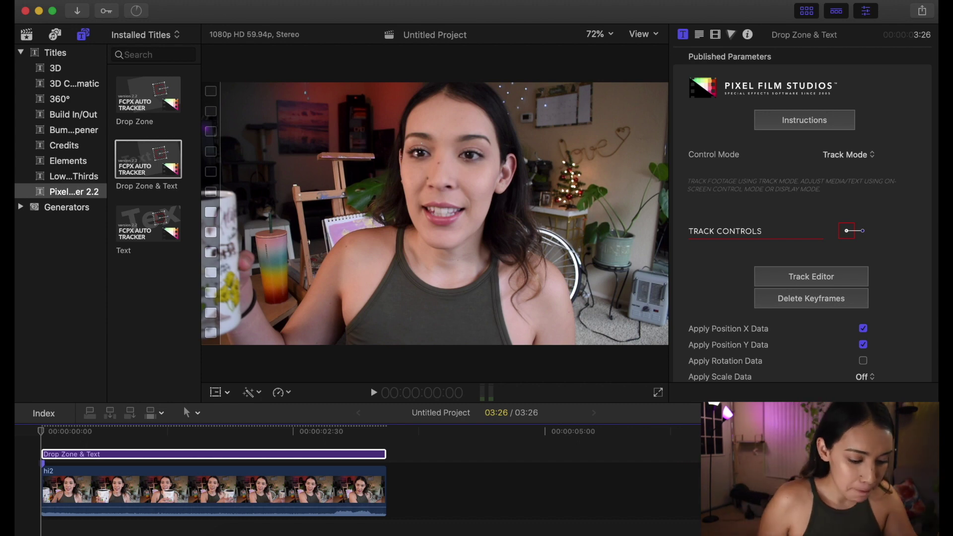
{"action": "left_click", "coordinate": [105, 484]}
{"action": "left_click", "coordinate": [101, 457]}
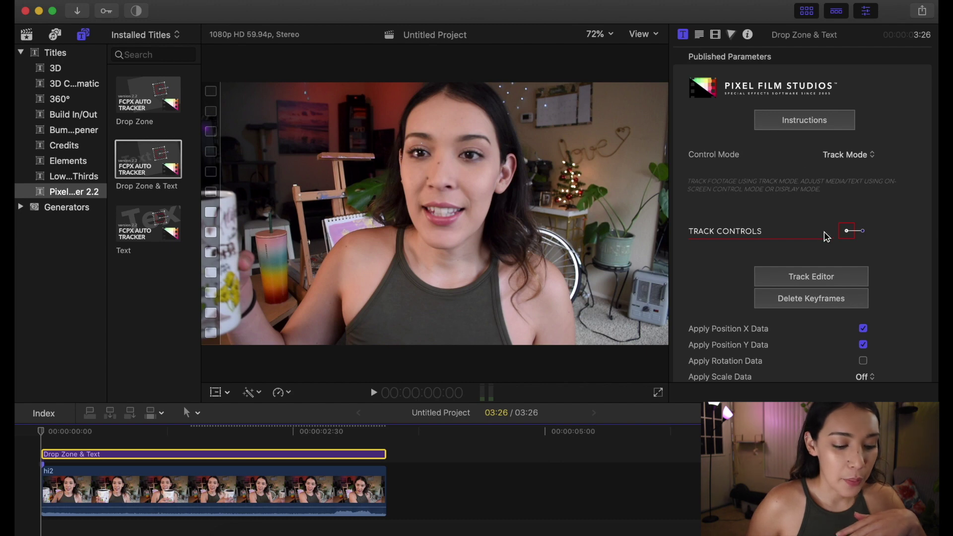
{"action": "scroll", "coordinate": [822, 280], "scroll_direction": "down", "scroll_amount": 15}
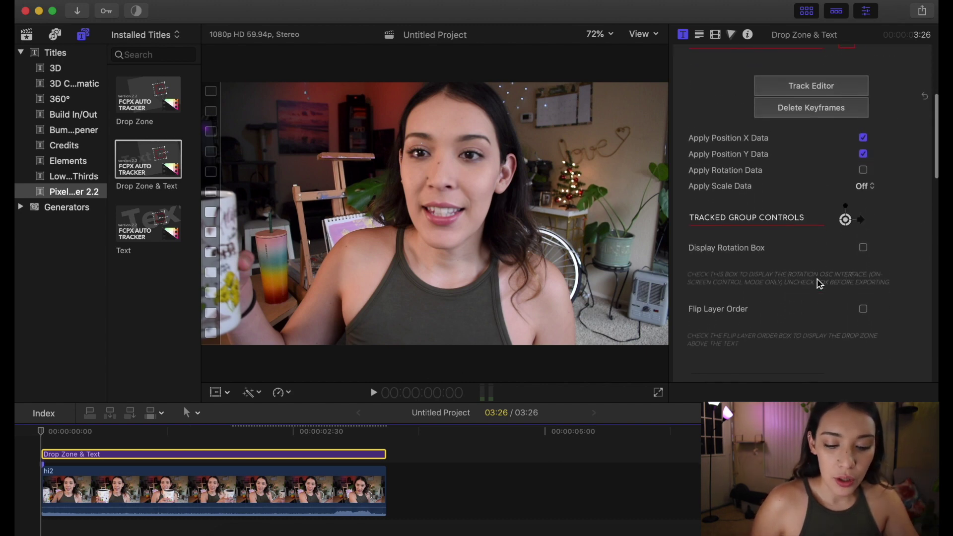
{"action": "scroll", "coordinate": [819, 283], "scroll_direction": "down", "scroll_amount": 5}
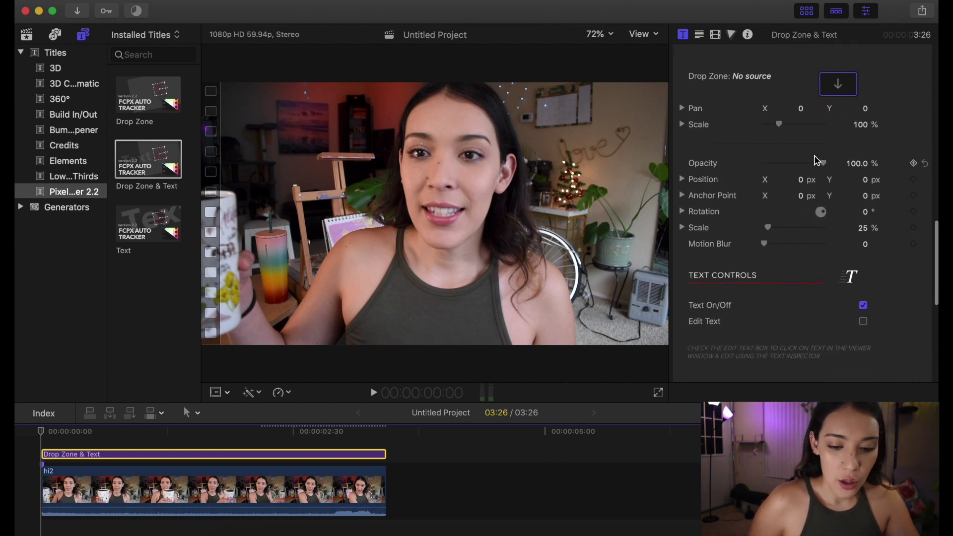
{"action": "scroll", "coordinate": [820, 214], "scroll_direction": "up", "scroll_amount": 4}
{"action": "scroll", "coordinate": [843, 199], "scroll_direction": "up", "scroll_amount": 8}
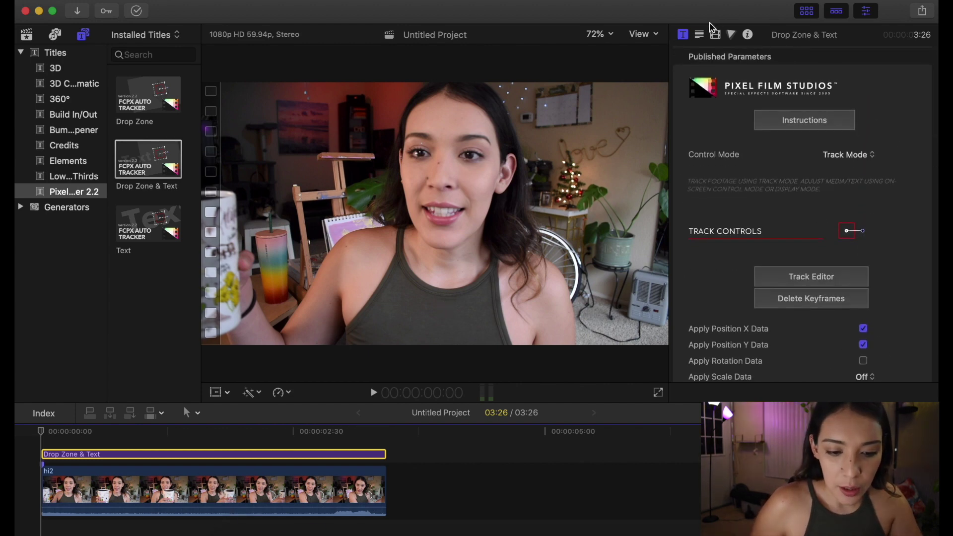
{"action": "scroll", "coordinate": [830, 219], "scroll_direction": "down", "scroll_amount": 6}
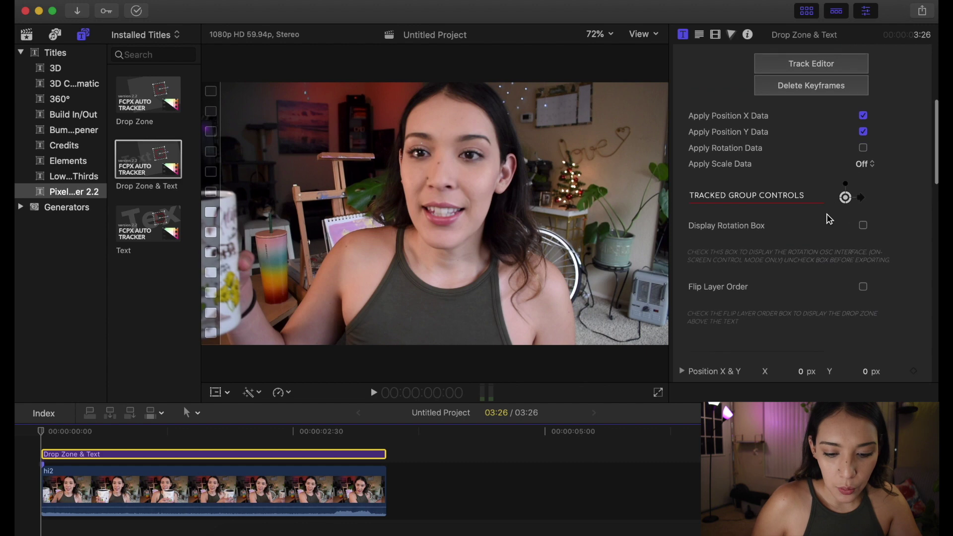
{"action": "scroll", "coordinate": [829, 219], "scroll_direction": "down", "scroll_amount": 2}
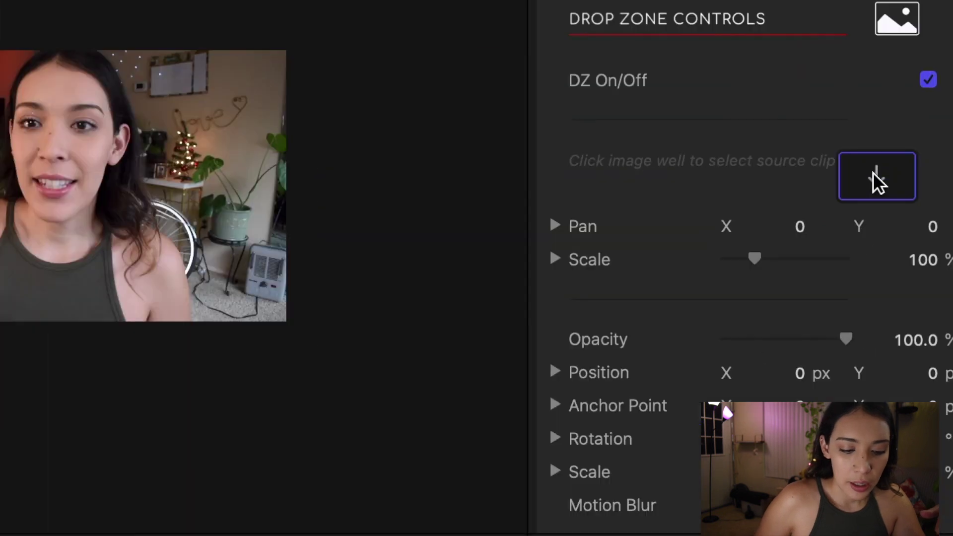
Step: Pick the COFFEE BEANZ HEART image from the library and apply it as the drop zone clip
{"action": "left_click", "coordinate": [839, 212]}
{"action": "left_click", "coordinate": [33, 36]}
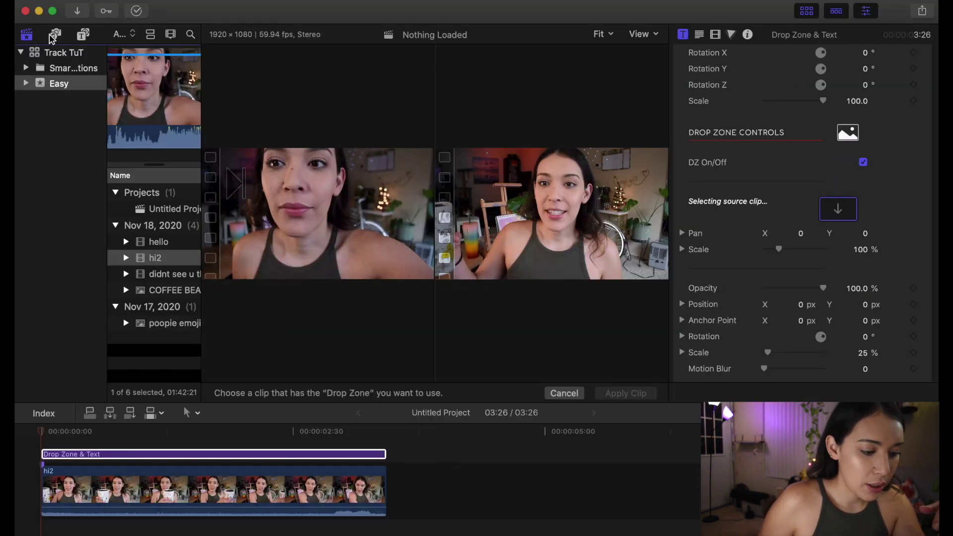
{"action": "left_click", "coordinate": [168, 276]}
{"action": "left_click", "coordinate": [168, 293]}
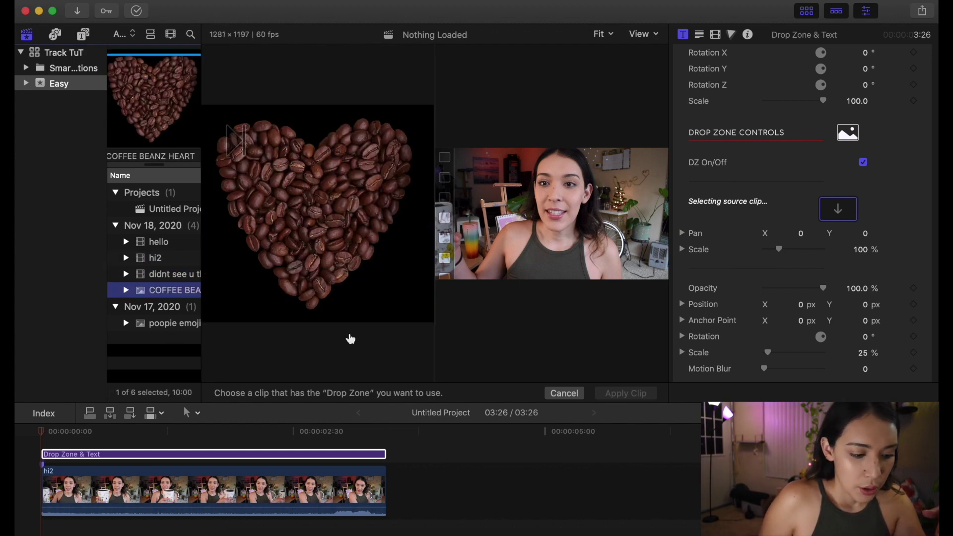
{"action": "left_click", "coordinate": [151, 106]}
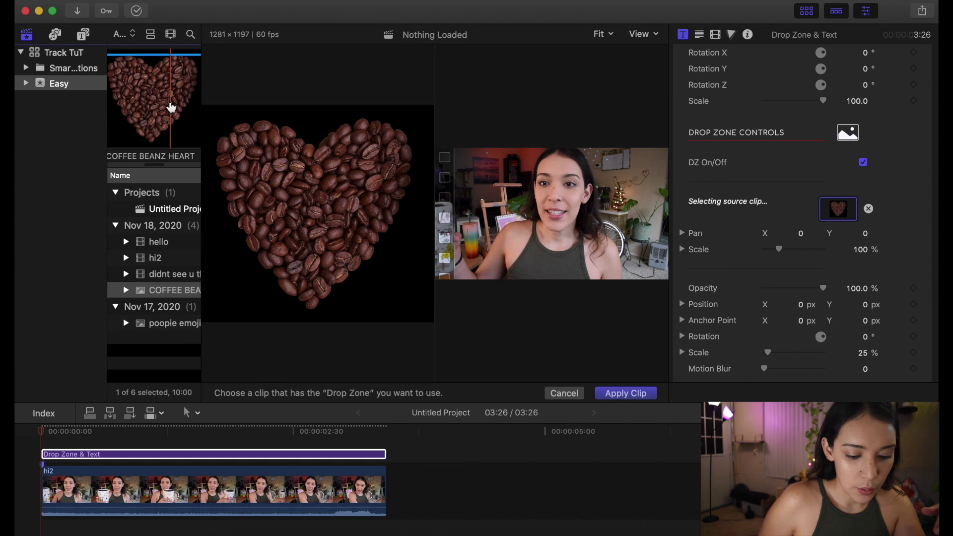
{"action": "left_click", "coordinate": [626, 394]}
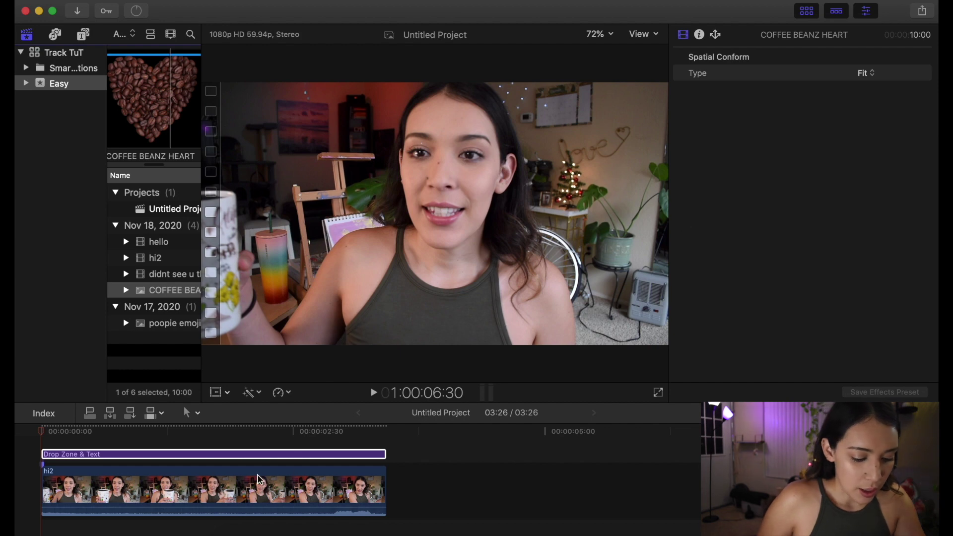
{"action": "left_click", "coordinate": [231, 481]}
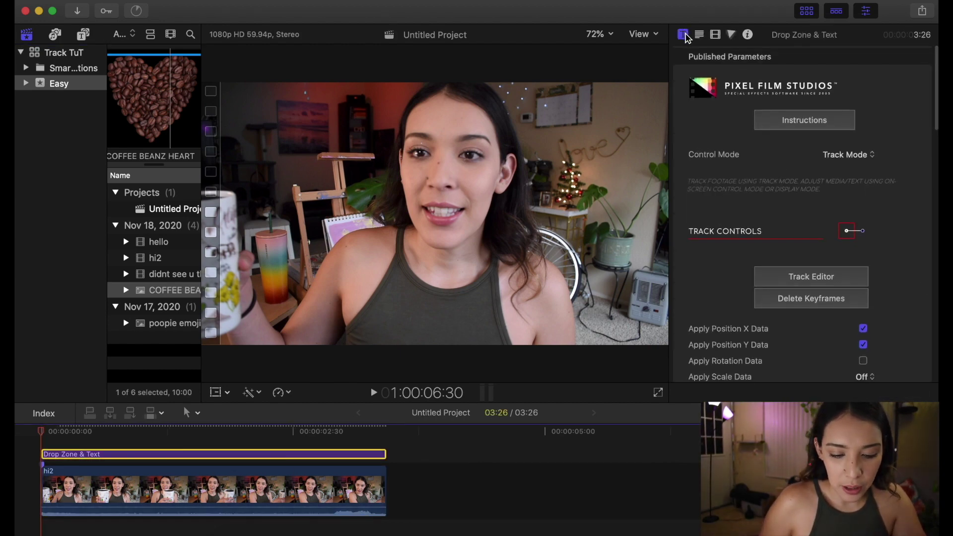
Step: Switch the title's Control Mode from Track Mode to On-Screen Control Mode, showing the heart over hi2
{"action": "scroll", "coordinate": [765, 163], "scroll_direction": "up", "scroll_amount": 2}
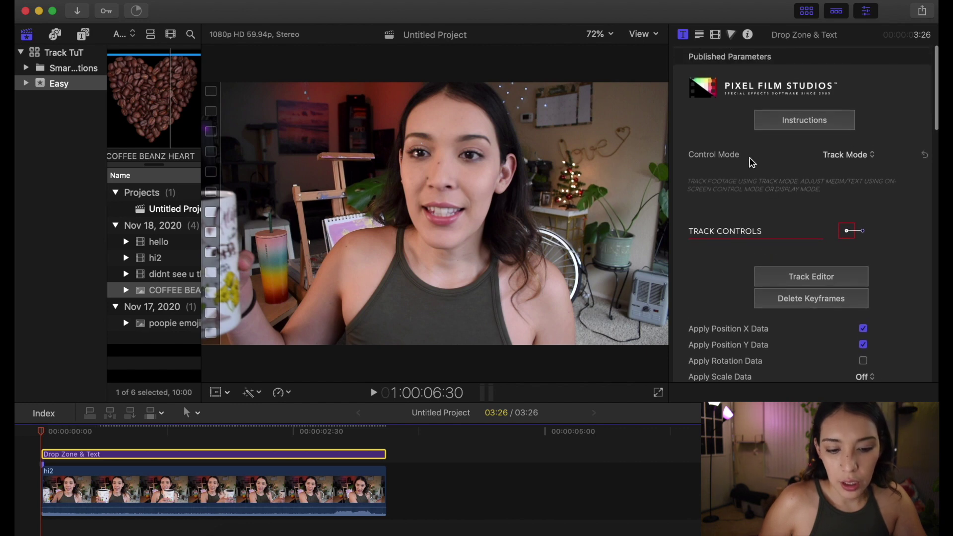
{"action": "left_click", "coordinate": [694, 160]}
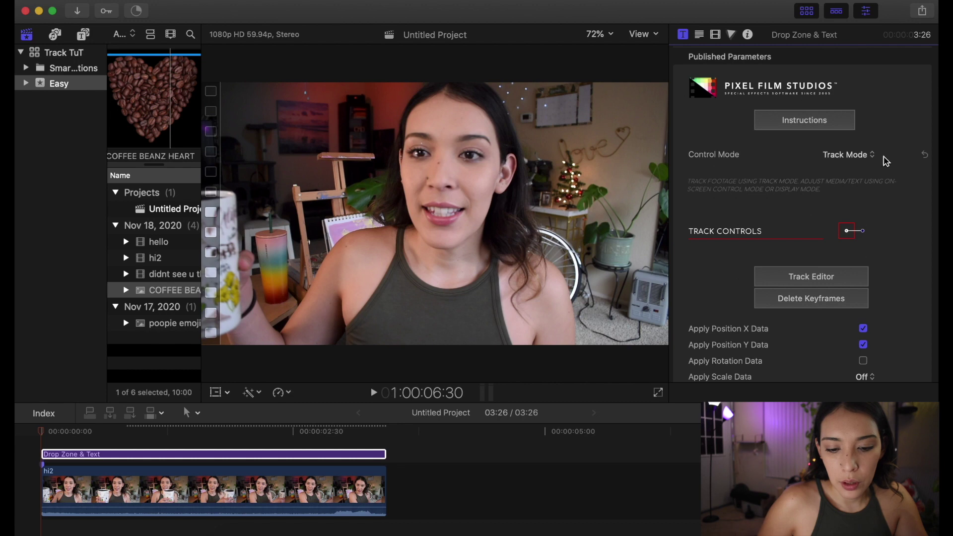
{"action": "left_click", "coordinate": [850, 157]}
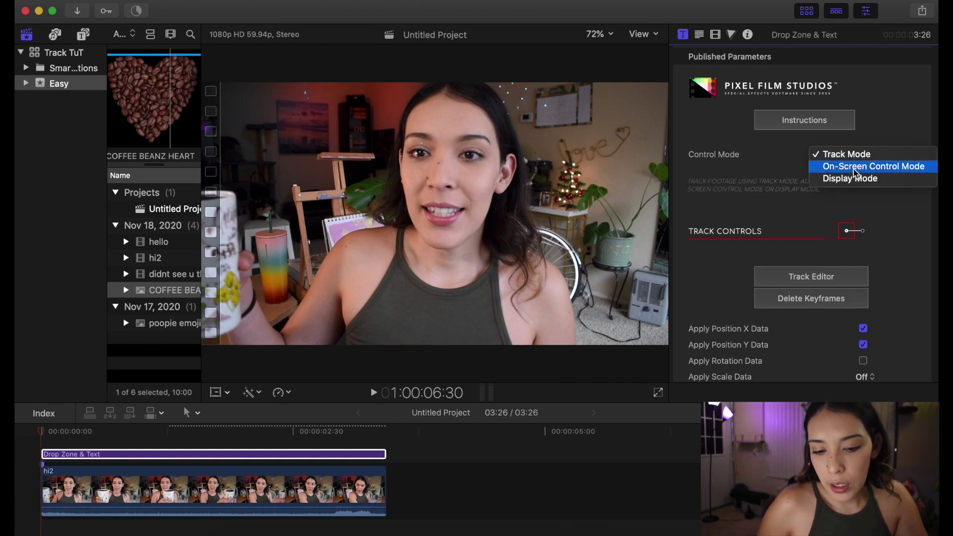
{"action": "left_click", "coordinate": [852, 169]}
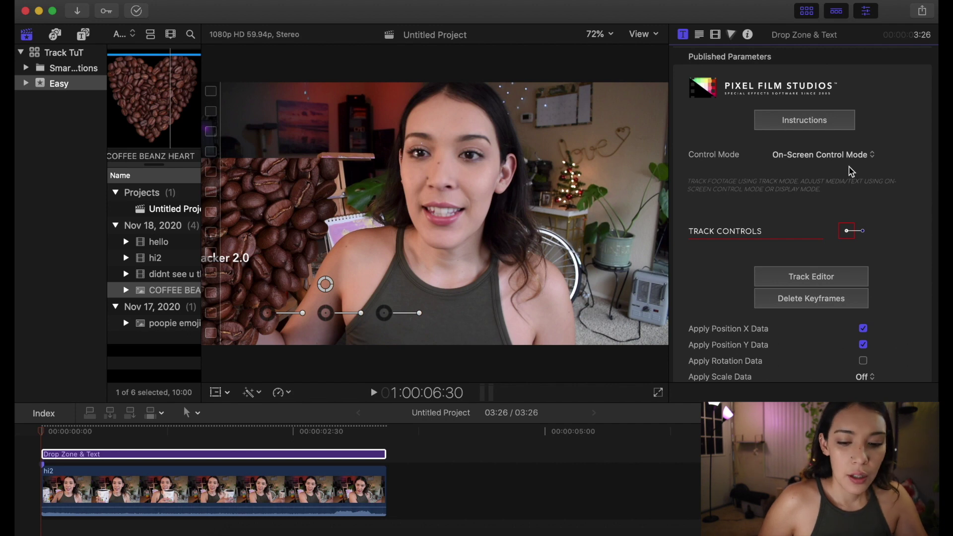
{"action": "left_click", "coordinate": [850, 162]}
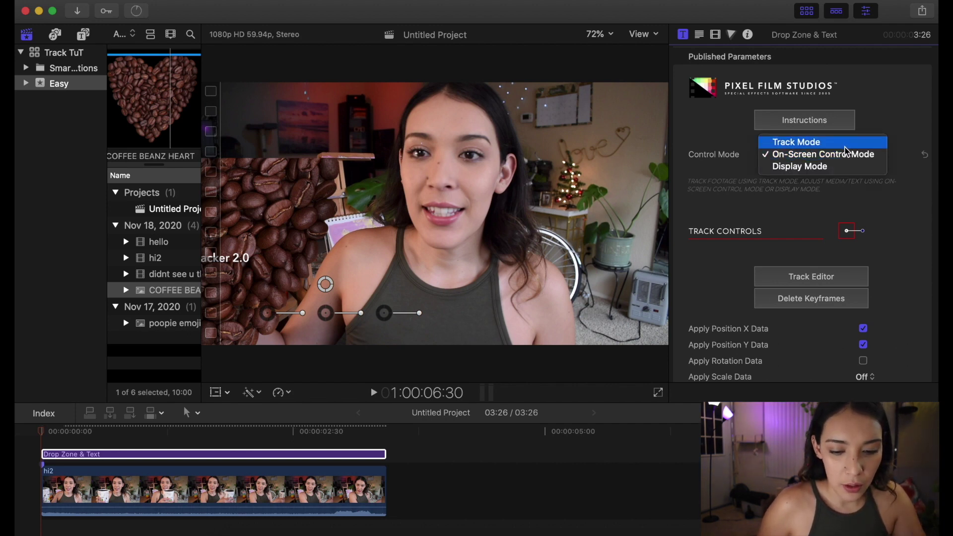
{"action": "left_click", "coordinate": [847, 145]}
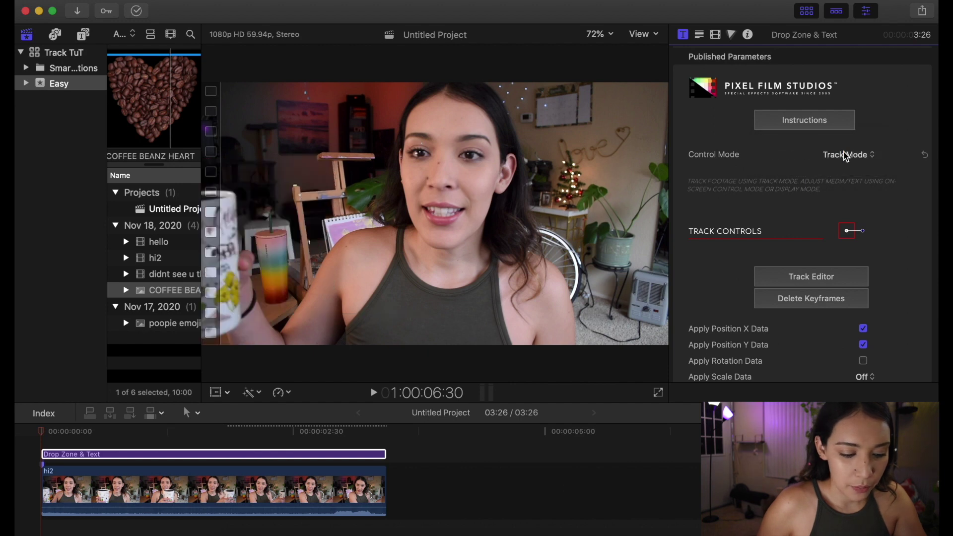
{"action": "left_click", "coordinate": [845, 156]}
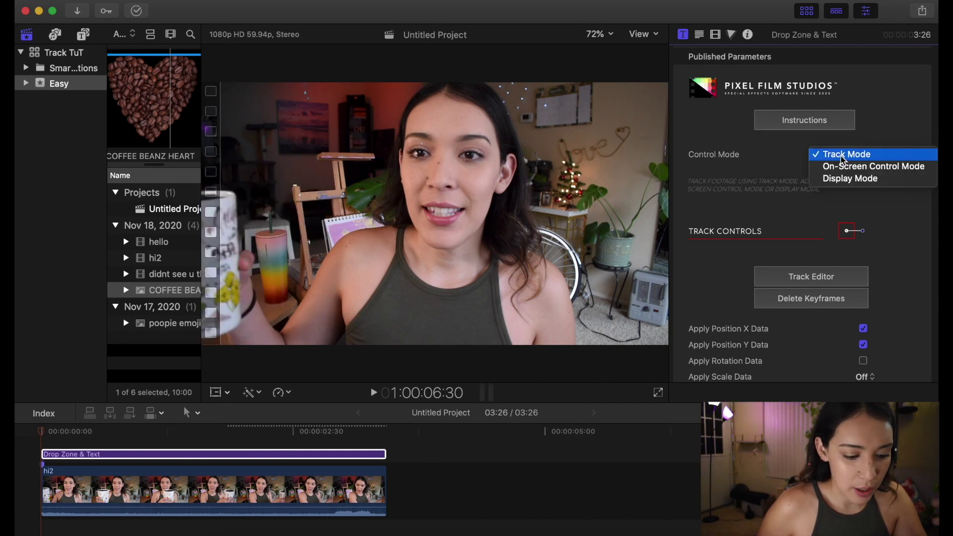
{"action": "left_click", "coordinate": [749, 187]}
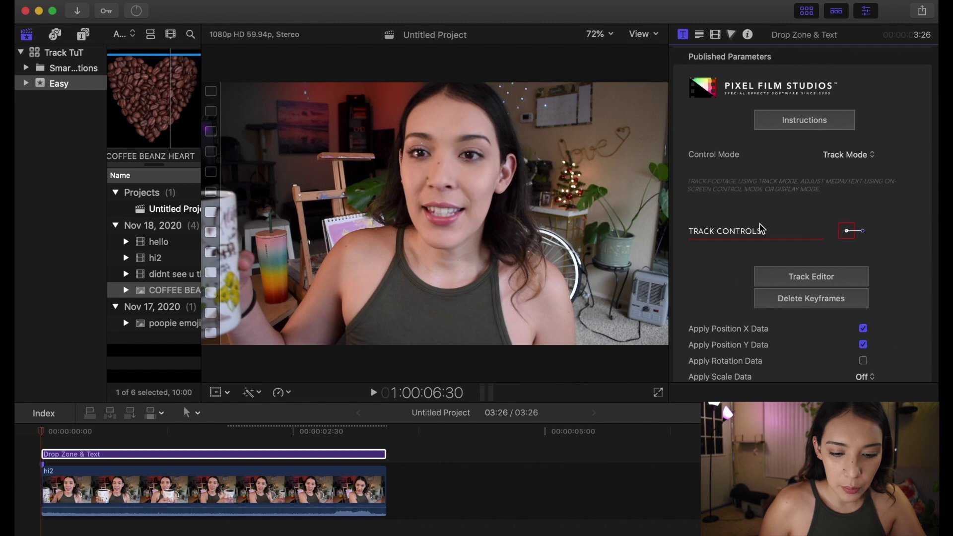
{"action": "left_click", "coordinate": [862, 163]}
{"action": "left_click", "coordinate": [858, 167]}
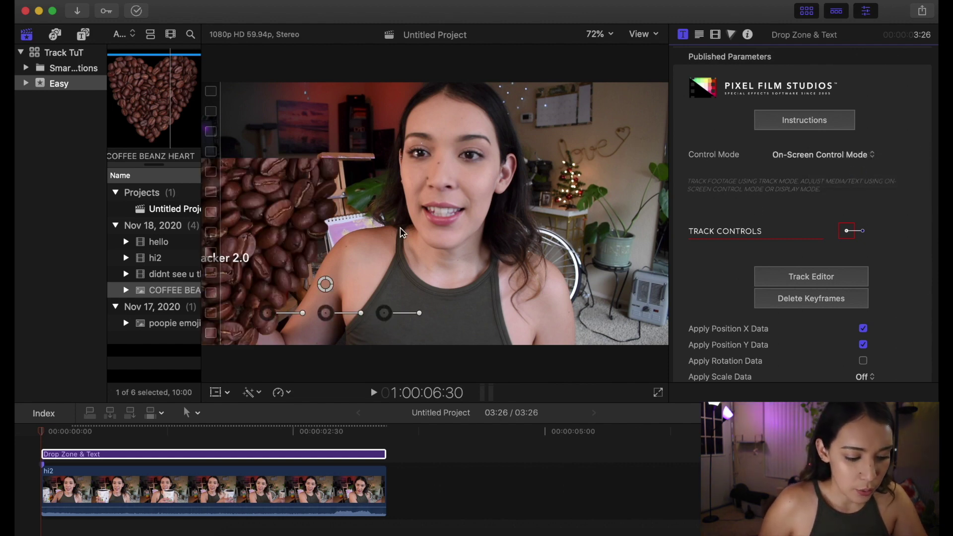
{"action": "scroll", "coordinate": [791, 240], "scroll_direction": "down", "scroll_amount": 10}
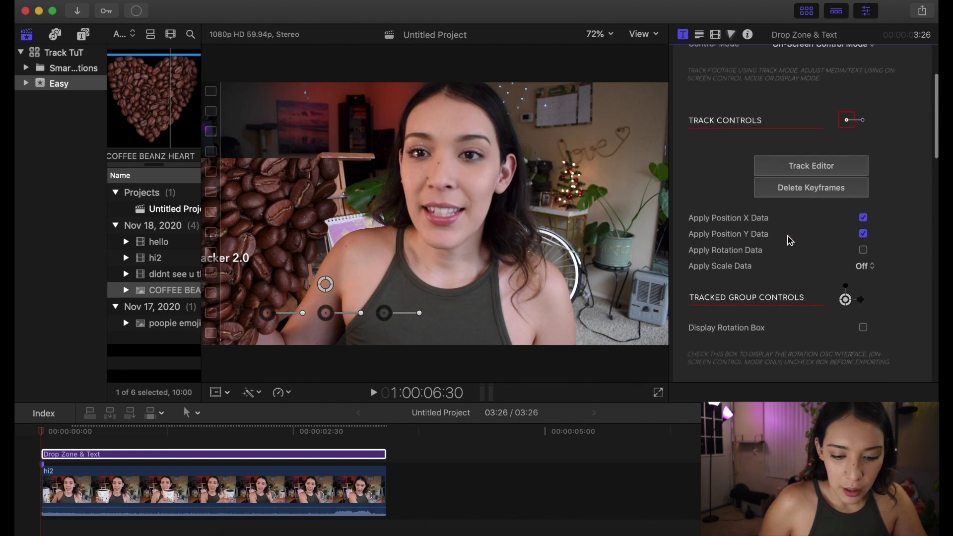
Step: Reduce the coffee-bean heart's title scale to about 32
{"action": "scroll", "coordinate": [790, 240], "scroll_direction": "down", "scroll_amount": 4}
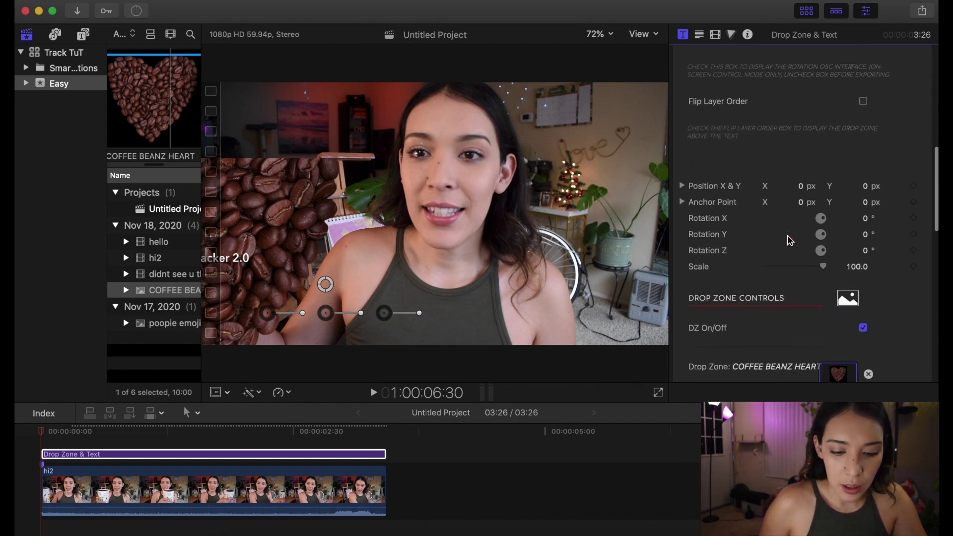
{"action": "left_click_drag", "start_coordinate": [822, 239], "coordinate": [810, 241]}
{"action": "scroll", "coordinate": [819, 198], "scroll_direction": "down", "scroll_amount": 4}
{"action": "left_click_drag", "start_coordinate": [771, 289], "coordinate": [774, 290]}
{"action": "scroll", "coordinate": [798, 261], "scroll_direction": "down", "scroll_amount": 4}
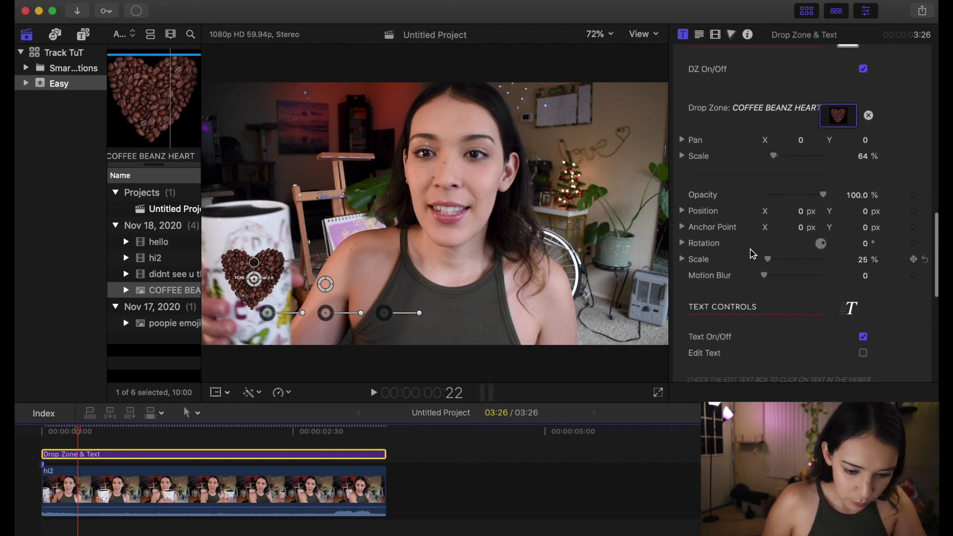
{"action": "scroll", "coordinate": [800, 262], "scroll_direction": "up", "scroll_amount": 7}
{"action": "scroll", "coordinate": [801, 258], "scroll_direction": "up", "scroll_amount": 2}
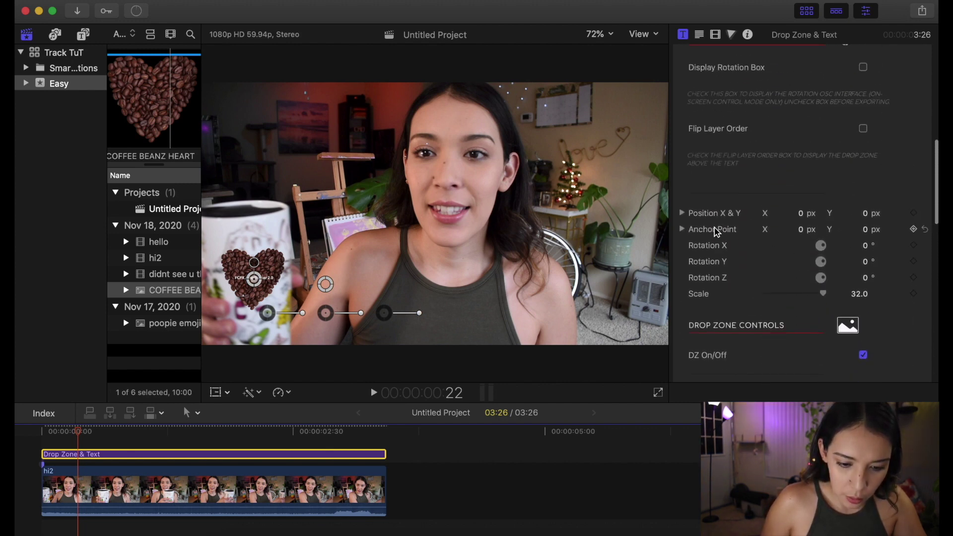
Step: Move the heart above the mug using separate X and Y position values of 0.46 and 1.0
{"action": "left_click", "coordinate": [684, 214]}
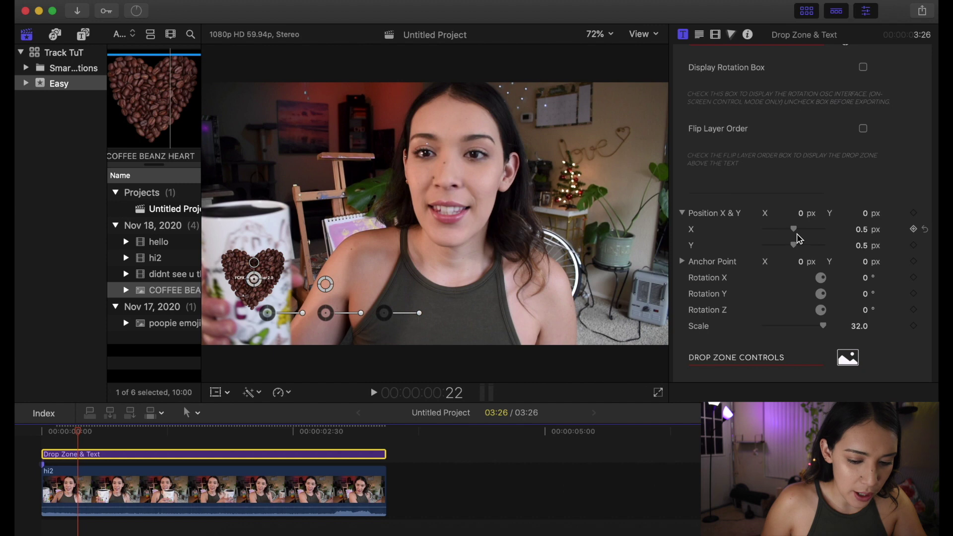
{"action": "left_click_drag", "start_coordinate": [796, 233], "coordinate": [796, 236]}
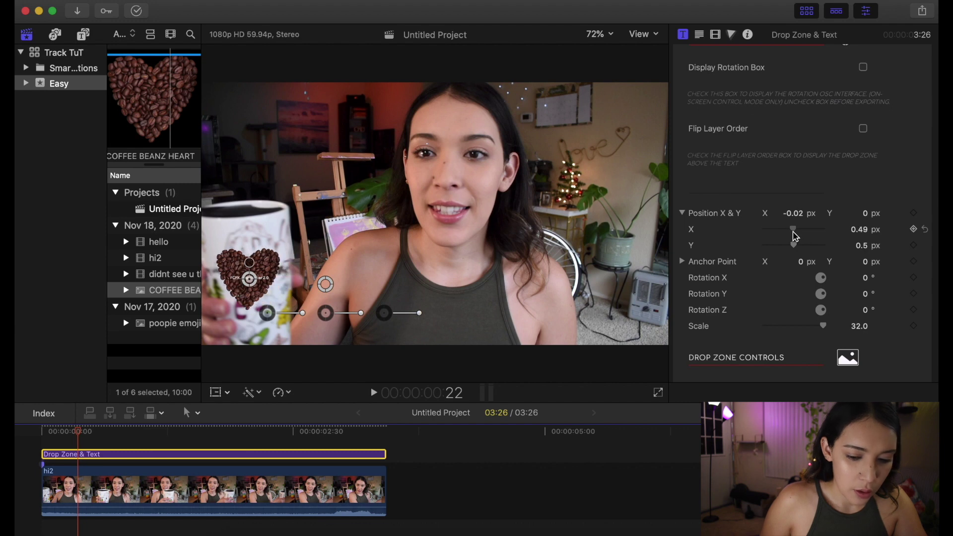
{"action": "left_click_drag", "start_coordinate": [793, 251], "coordinate": [820, 255]}
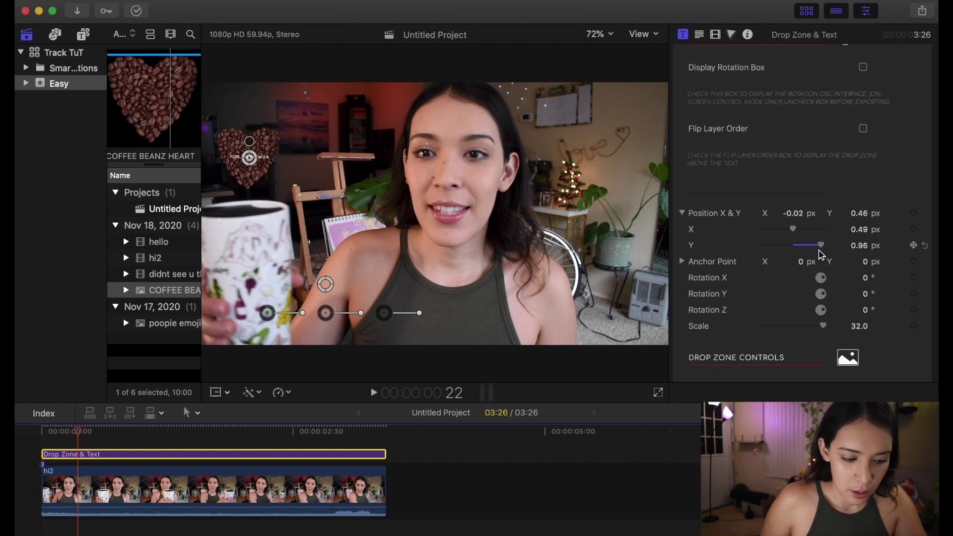
{"action": "left_click_drag", "start_coordinate": [824, 247], "coordinate": [826, 247]}
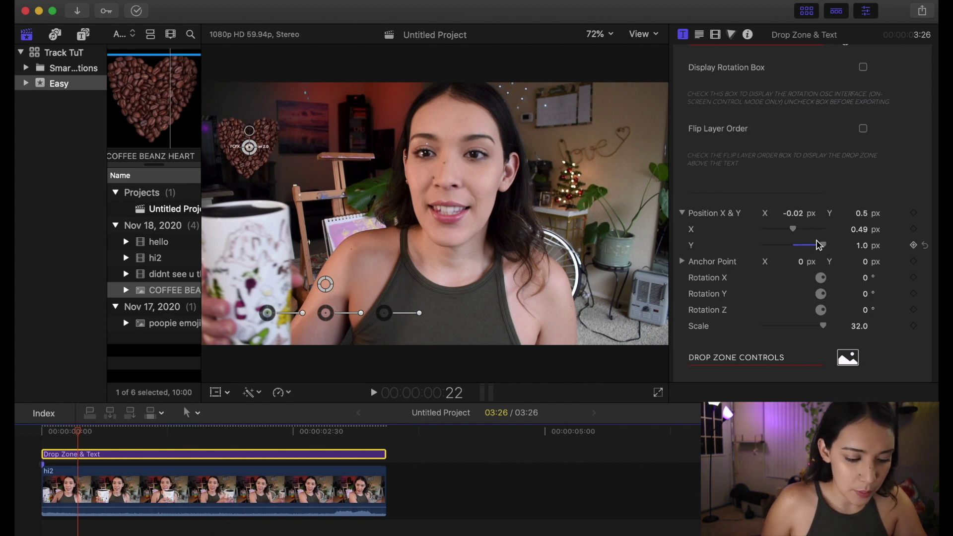
{"action": "left_click_drag", "start_coordinate": [795, 234], "coordinate": [794, 235]}
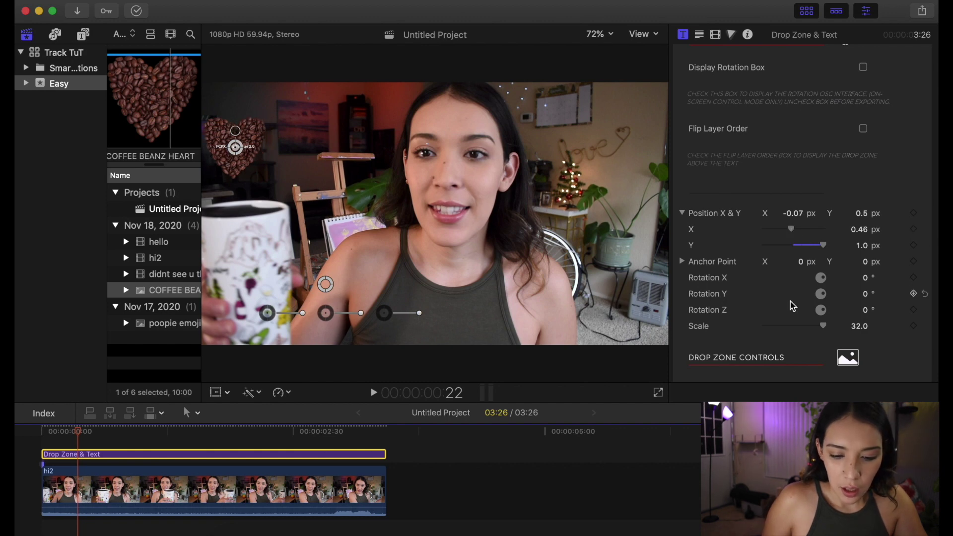
Step: Set the Drop Zone Scale to 67%
{"action": "scroll", "coordinate": [793, 305], "scroll_direction": "down", "scroll_amount": 6}
{"action": "scroll", "coordinate": [793, 308], "scroll_direction": "down", "scroll_amount": 7}
{"action": "left_click_drag", "start_coordinate": [776, 151], "coordinate": [775, 152]}
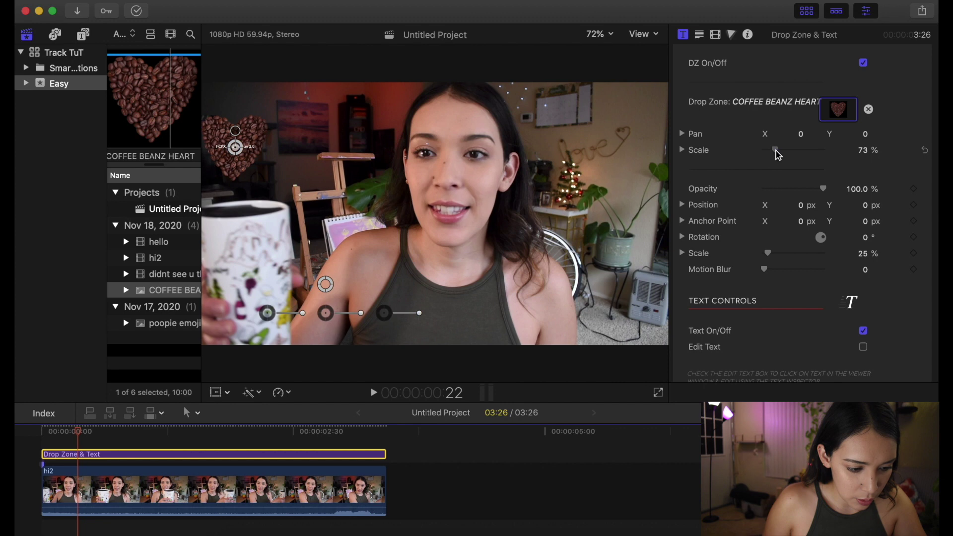
{"action": "left_click_drag", "start_coordinate": [774, 151], "coordinate": [774, 151]}
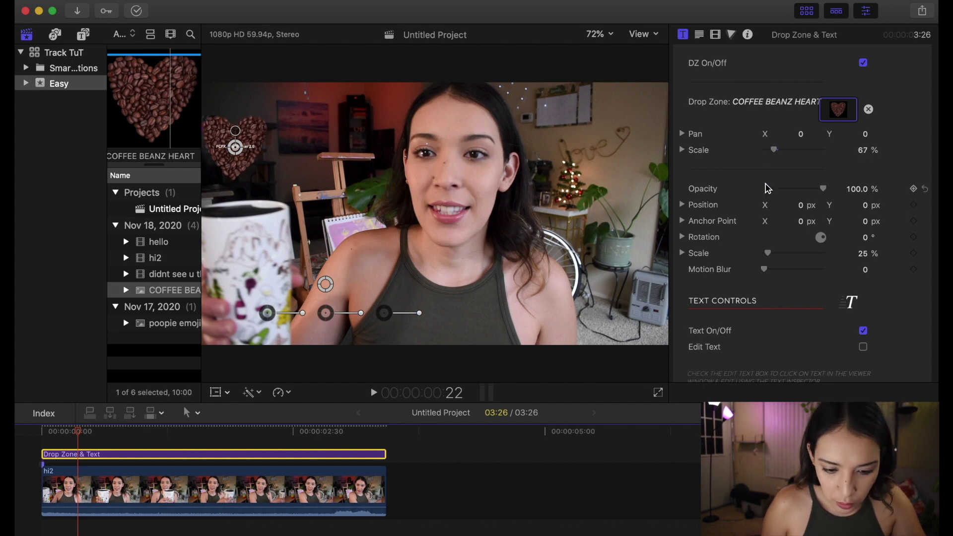
Step: Change the title text to 'TRACK ANY OBJECT' in Baskerville at size 136
{"action": "scroll", "coordinate": [768, 184], "scroll_direction": "down", "scroll_amount": 6}
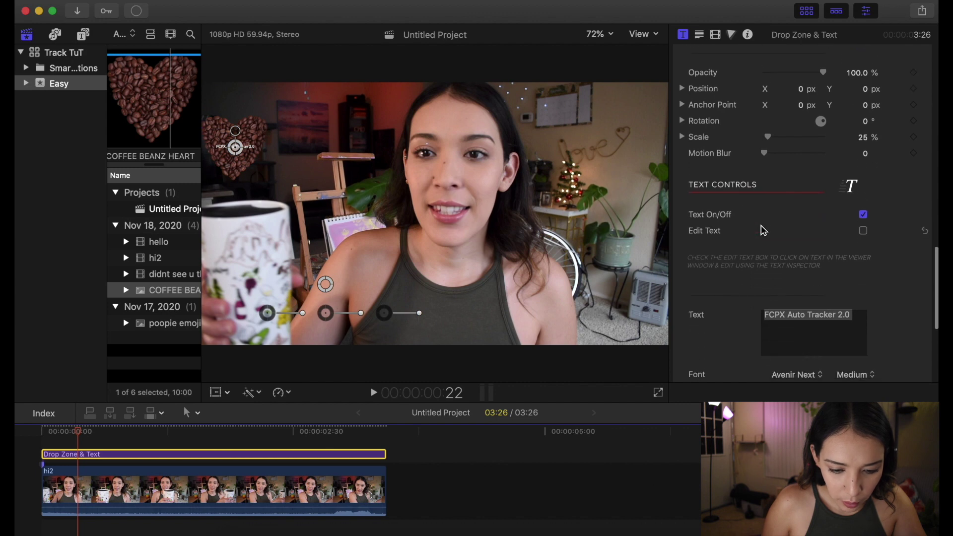
{"action": "scroll", "coordinate": [763, 228], "scroll_direction": "down", "scroll_amount": 4}
{"action": "left_click_drag", "start_coordinate": [858, 228], "coordinate": [712, 238]}
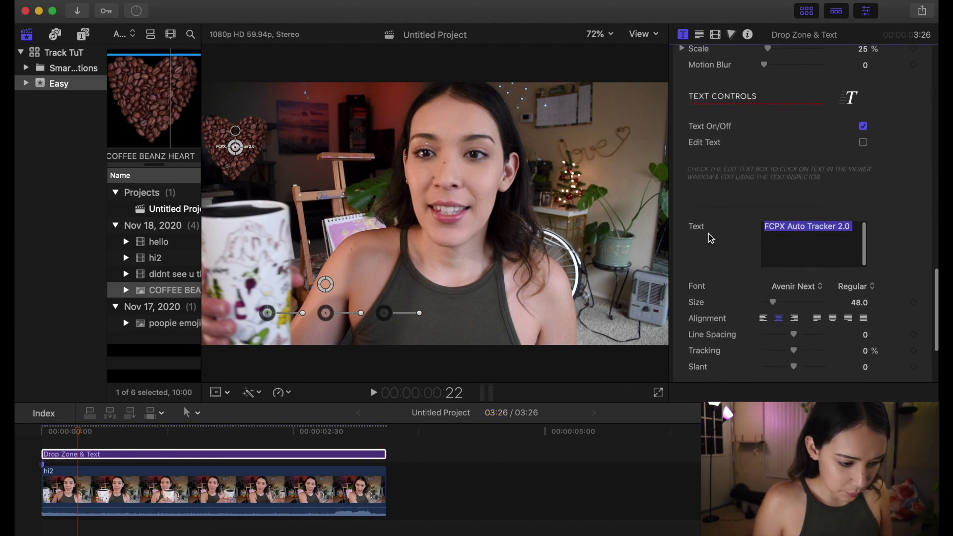
{"action": "type", "text": "L"}
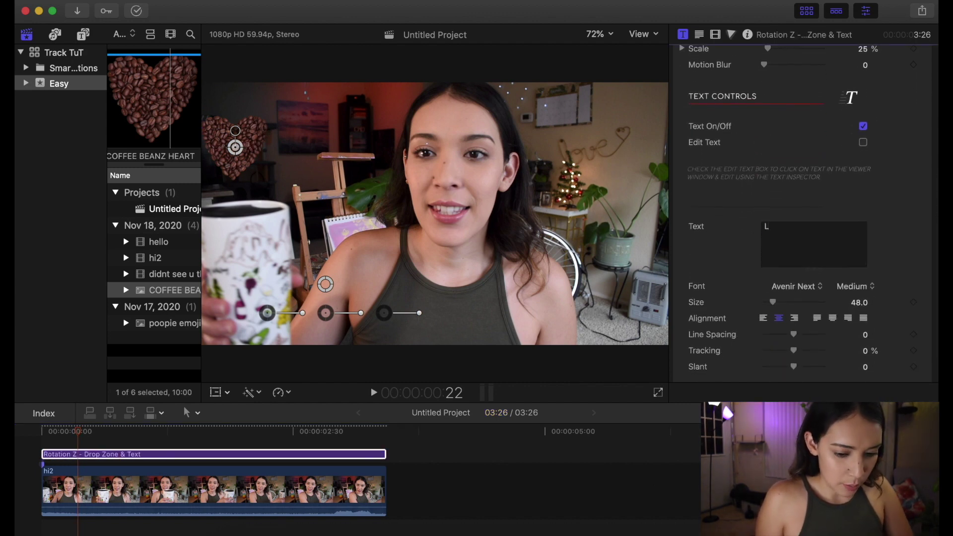
{"action": "type", "text": "RACK ANY OBJECT"}
{"action": "left_click_drag", "start_coordinate": [773, 302], "coordinate": [797, 308]}
{"action": "left_click", "coordinate": [797, 286]}
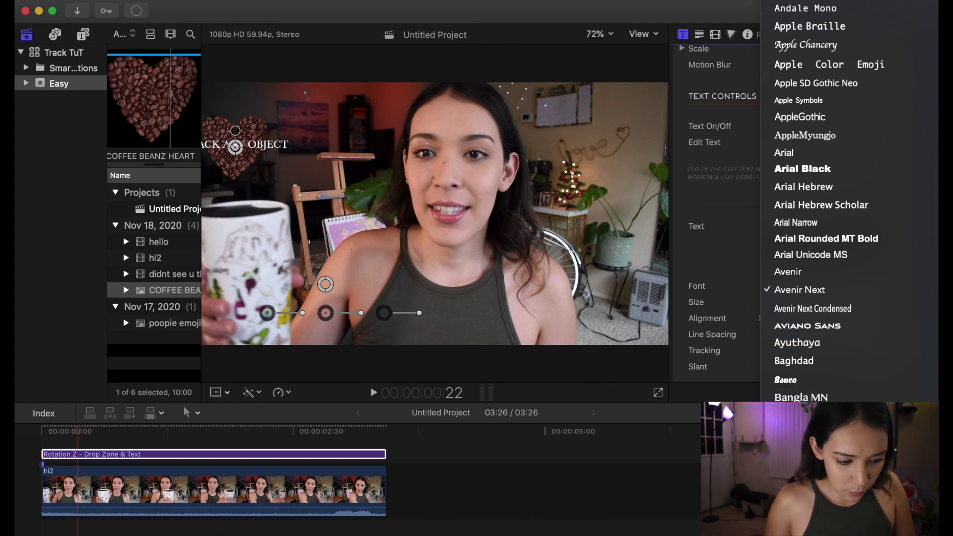
{"action": "left_click", "coordinate": [804, 432]}
Step: Raise the title text by setting its Y position to 50 px
{"action": "scroll", "coordinate": [793, 335], "scroll_direction": "down", "scroll_amount": 5}
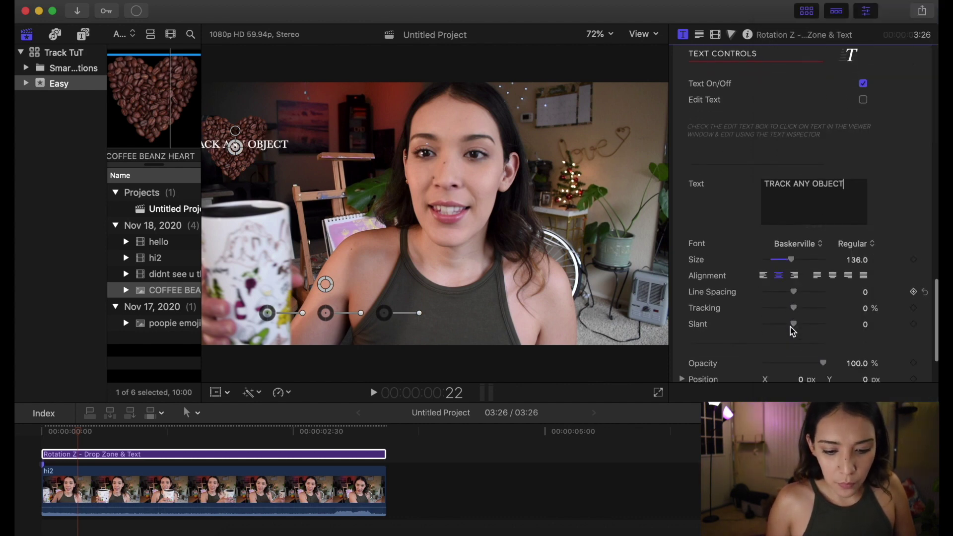
{"action": "left_click", "coordinate": [682, 303]}
{"action": "scroll", "coordinate": [755, 308], "scroll_direction": "down", "scroll_amount": 2}
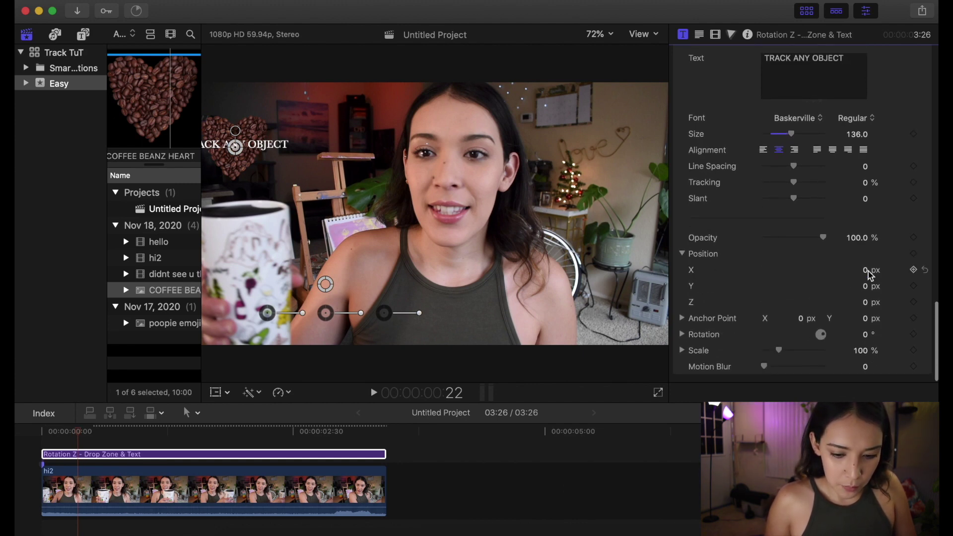
{"action": "left_click", "coordinate": [802, 253]}
{"action": "scroll", "coordinate": [797, 239], "scroll_direction": "up", "scroll_amount": 4}
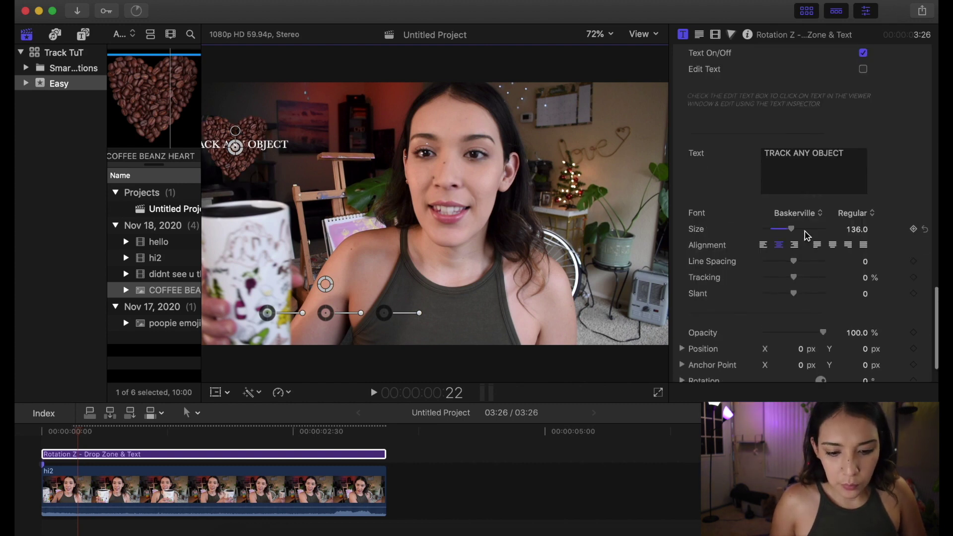
{"action": "scroll", "coordinate": [797, 240], "scroll_direction": "down", "scroll_amount": 2}
{"action": "left_click", "coordinate": [718, 307]}
{"action": "left_click", "coordinate": [852, 334]}
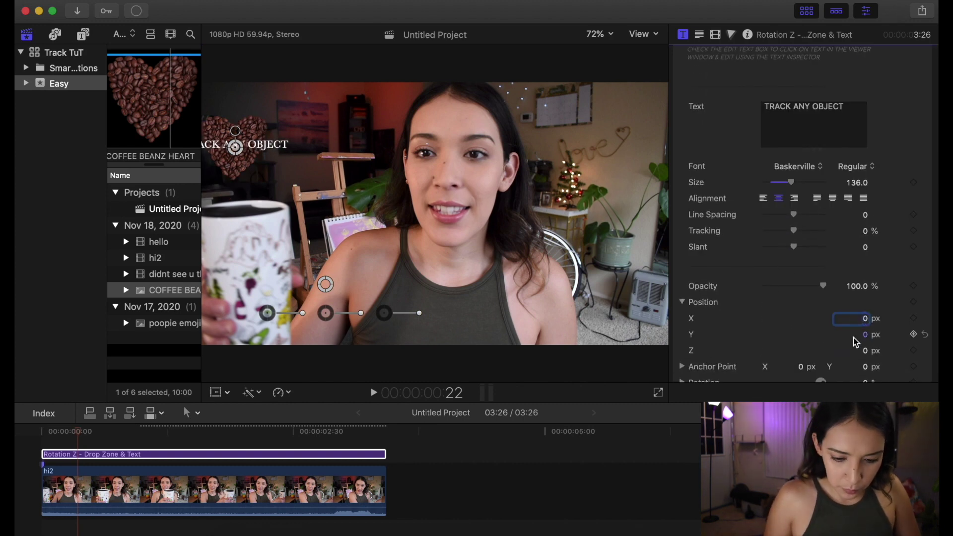
{"action": "type", "text": "50"}
{"action": "key", "text": "Return"}
Step: Look over the title's rotation animation option and leave it unchanged
{"action": "scroll", "coordinate": [867, 347], "scroll_direction": "down", "scroll_amount": 3}
{"action": "left_click", "coordinate": [851, 334]}
{"action": "key", "text": "Escape"}
{"action": "scroll", "coordinate": [783, 304], "scroll_direction": "down", "scroll_amount": 2}
{"action": "scroll", "coordinate": [810, 304], "scroll_direction": "up", "scroll_amount": 6}
{"action": "scroll", "coordinate": [810, 304], "scroll_direction": "down", "scroll_amount": 8}
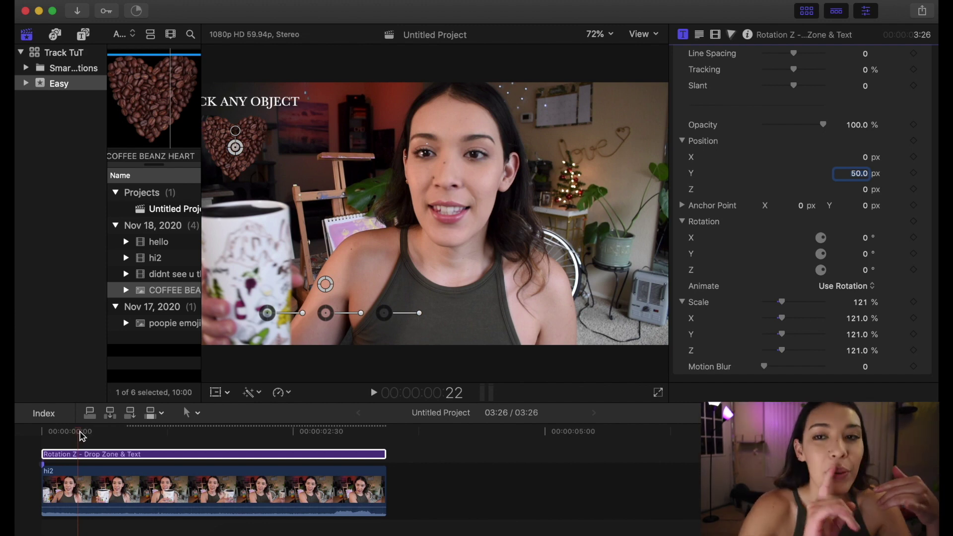
Step: Return the playhead to 00:00:00:00 at the start of the project
{"action": "scroll", "coordinate": [772, 276], "scroll_direction": "up", "scroll_amount": 15}
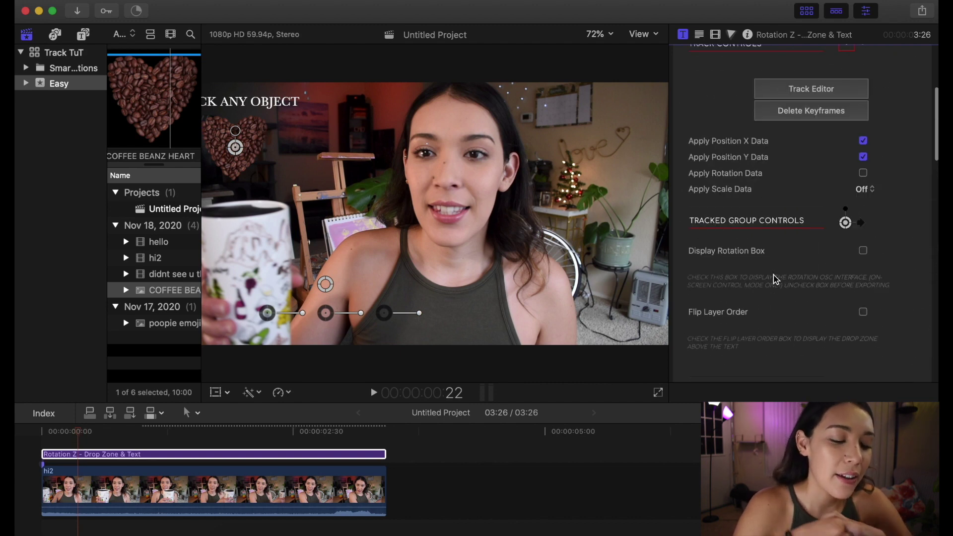
{"action": "left_click", "coordinate": [44, 432]}
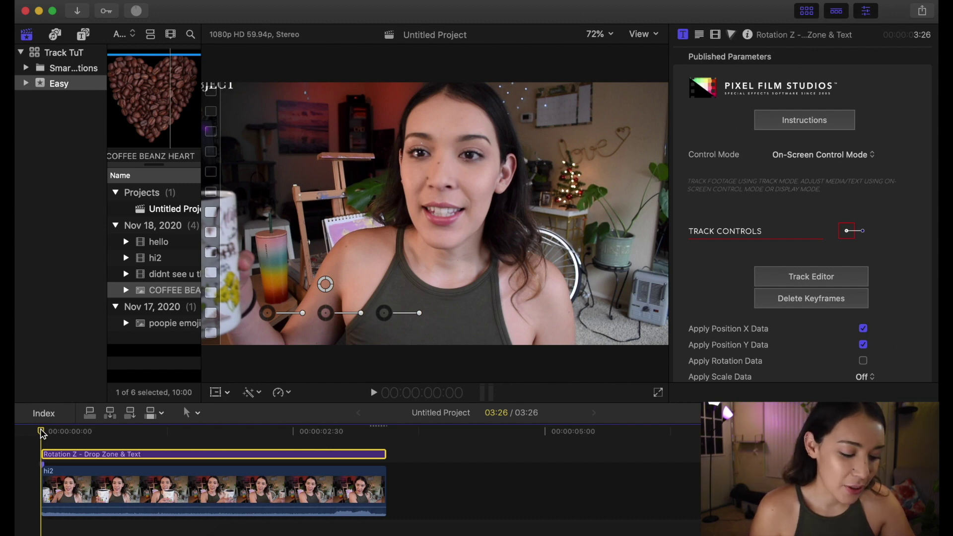
{"action": "key", "text": "space"}
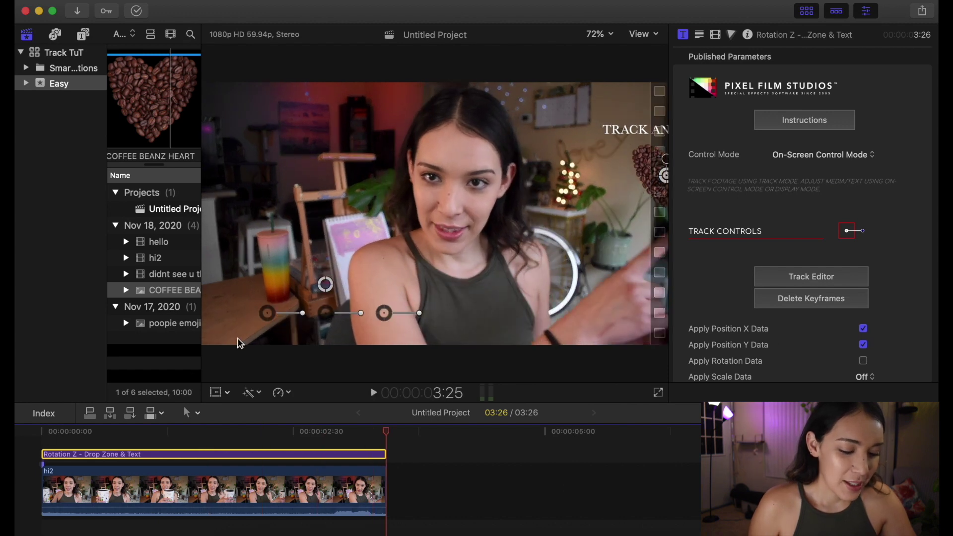
{"action": "left_click_drag", "start_coordinate": [387, 437], "coordinate": [21, 457]}
{"action": "key", "text": "space"}
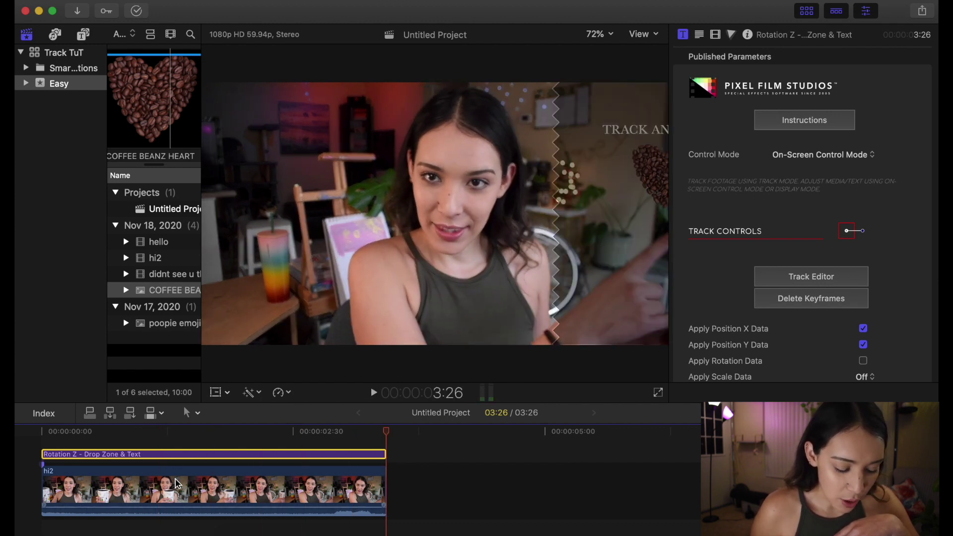
{"action": "left_click_drag", "start_coordinate": [386, 432], "coordinate": [364, 441]}
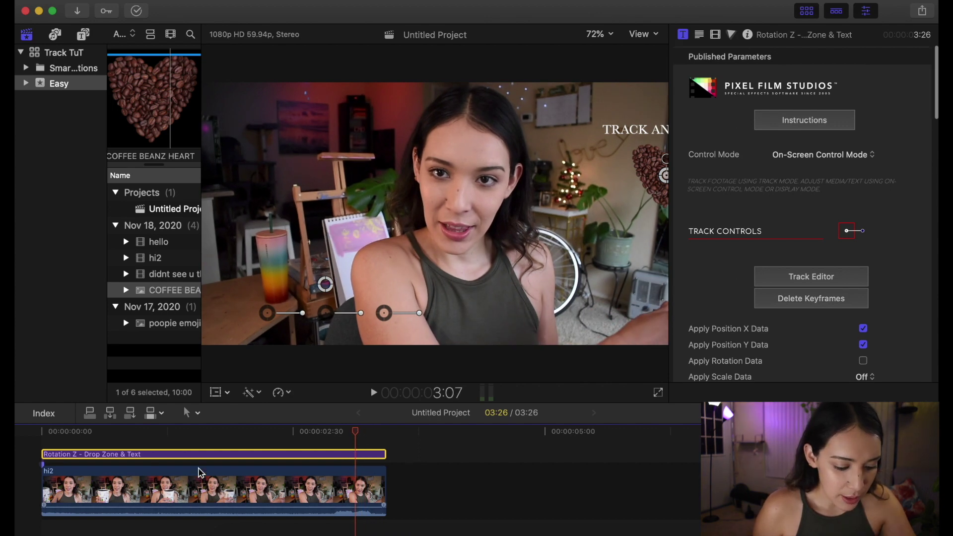
{"action": "left_click", "coordinate": [811, 281]}
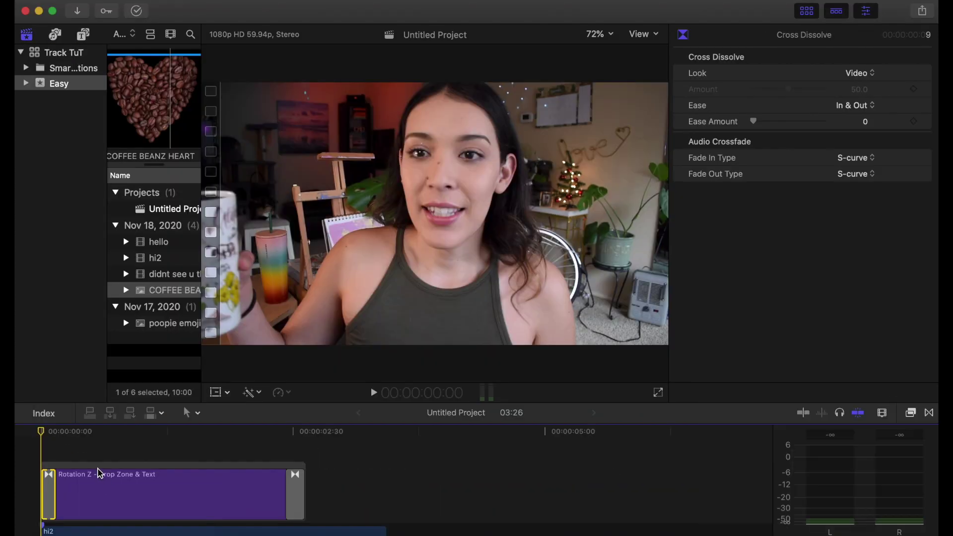
Step: Preview the transitions, then lengthen the title's closing Cross Dissolve from 11 to 16 frames
{"action": "key", "text": "space"}
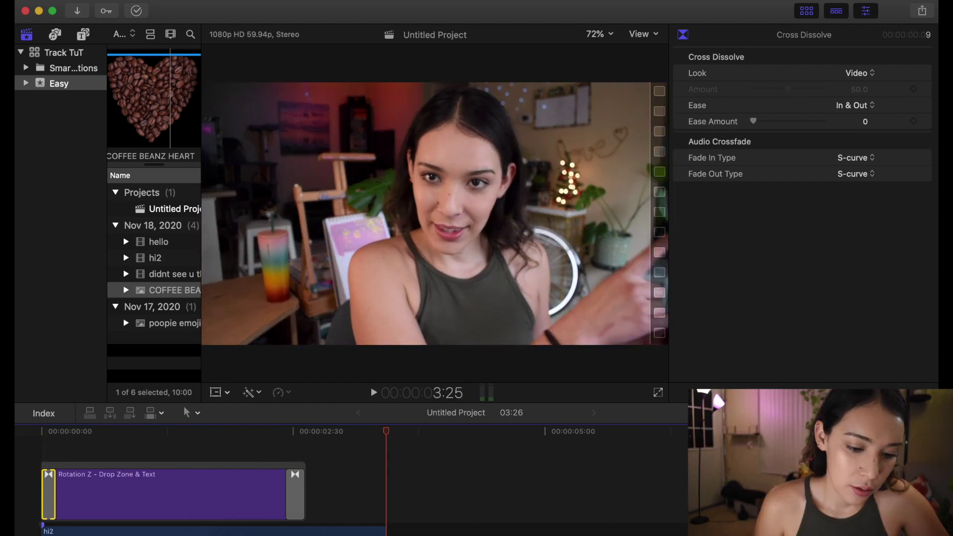
{"action": "key", "text": "Home"}
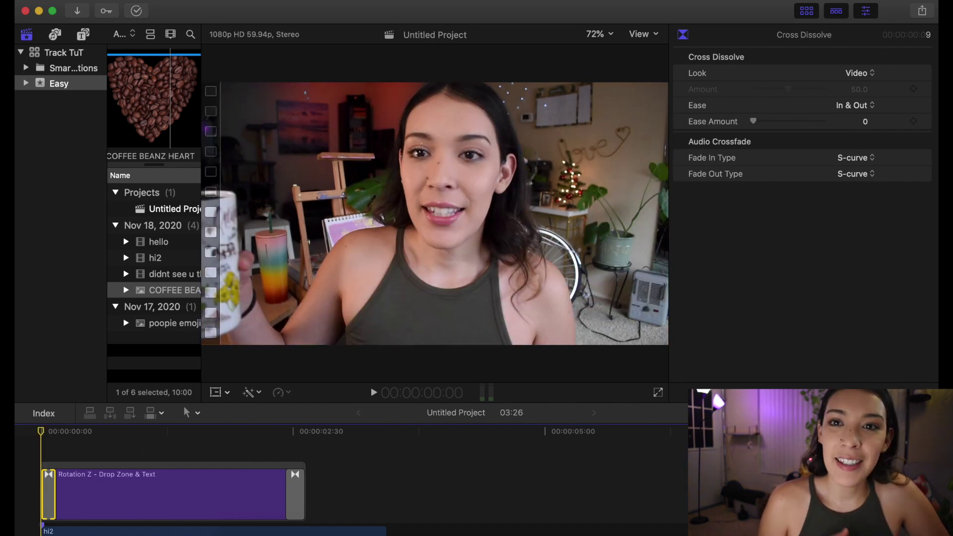
{"action": "scroll", "coordinate": [74, 466], "scroll_direction": "down", "scroll_amount": 2}
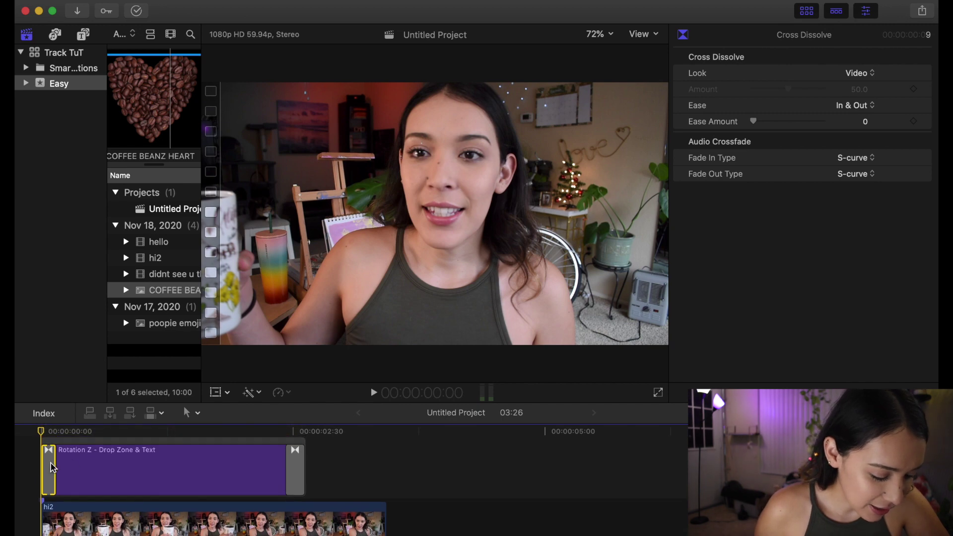
{"action": "left_click", "coordinate": [301, 459]}
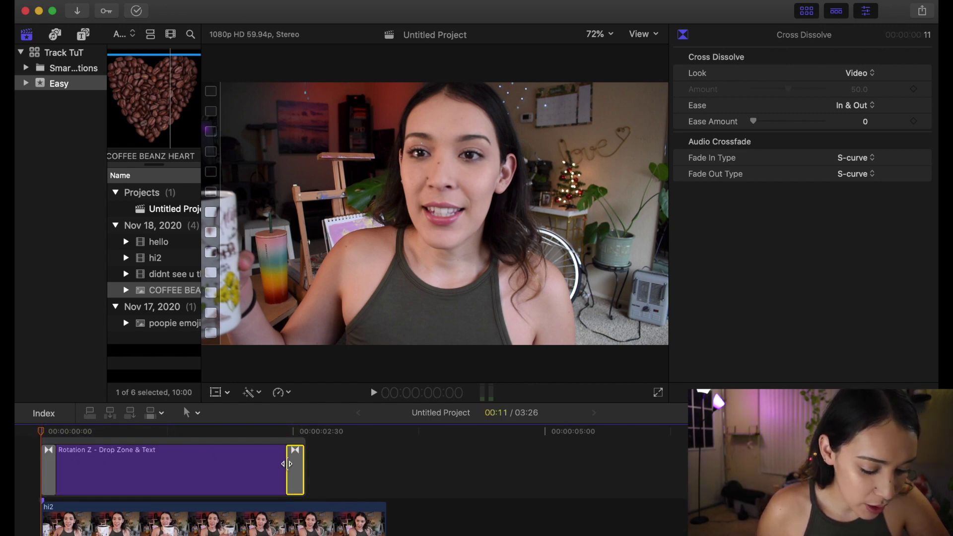
{"action": "left_click_drag", "start_coordinate": [287, 465], "coordinate": [278, 466]}
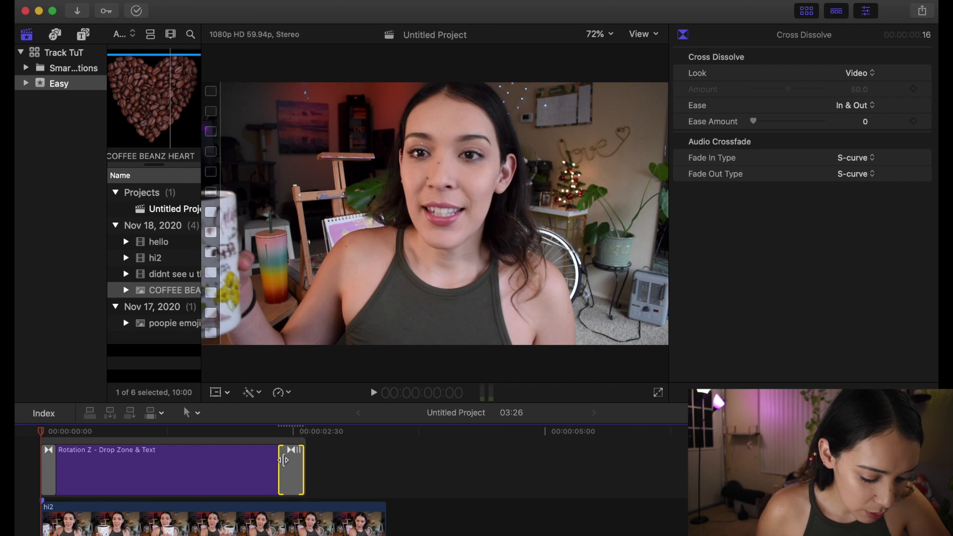
{"action": "left_click", "coordinate": [42, 436]}
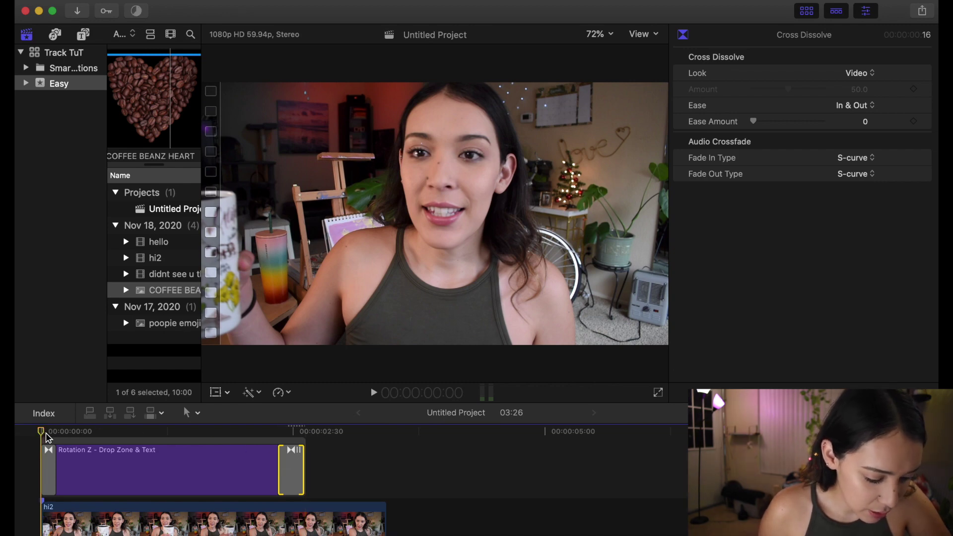